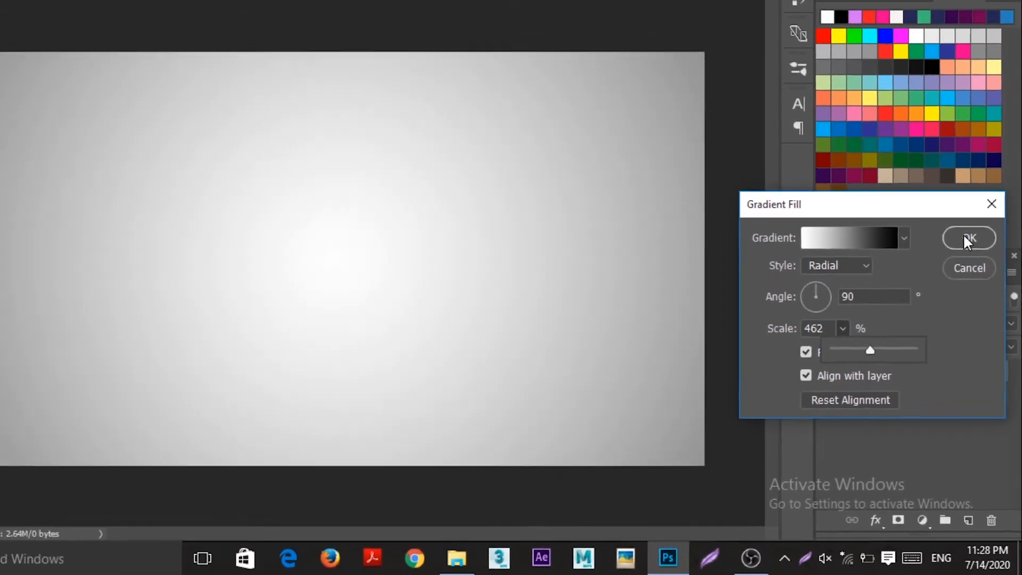
Apply the radial gradient fill with a 90° angle and 462% scale
left_click(957, 189)
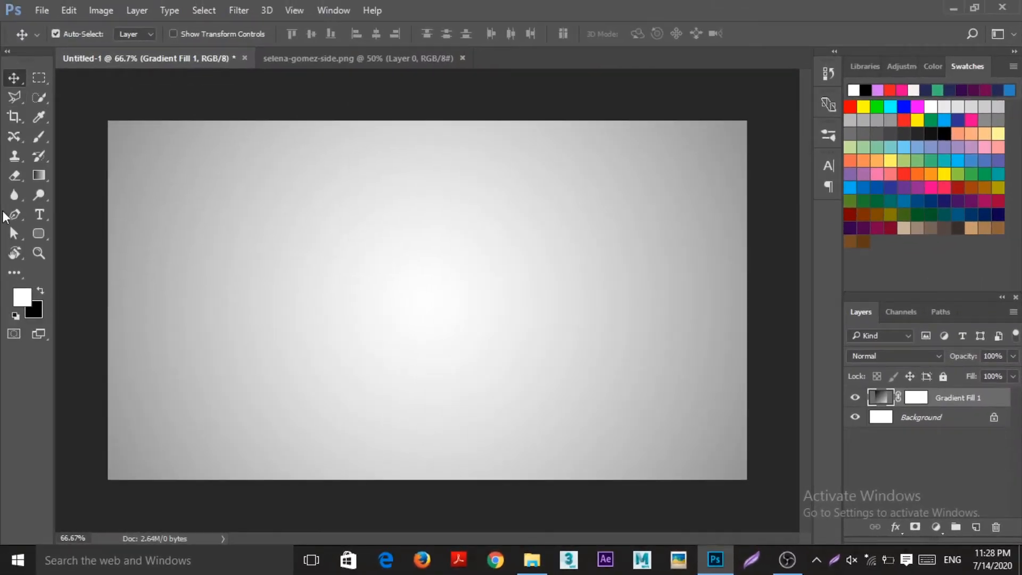
Add a black 104 pt letter M in the Bulletto Killa font and place it in the left part of the canvas
left_click(40, 215)
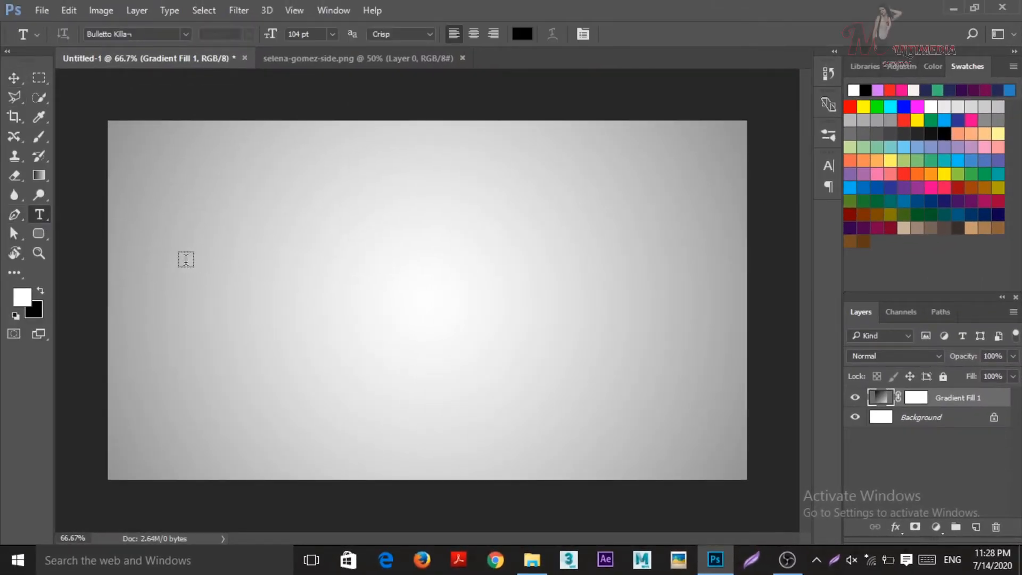
left_click(184, 257)
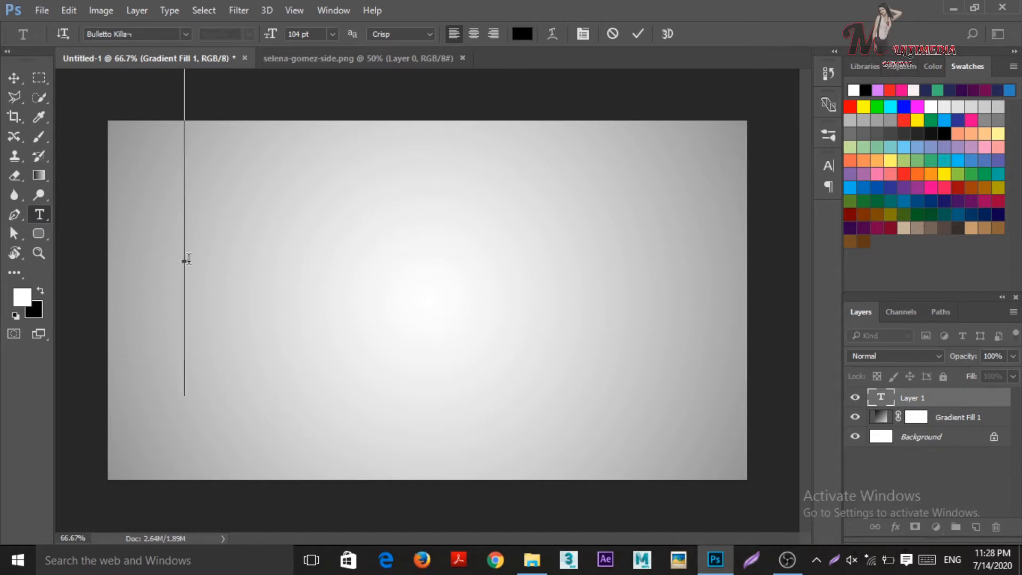
type("M")
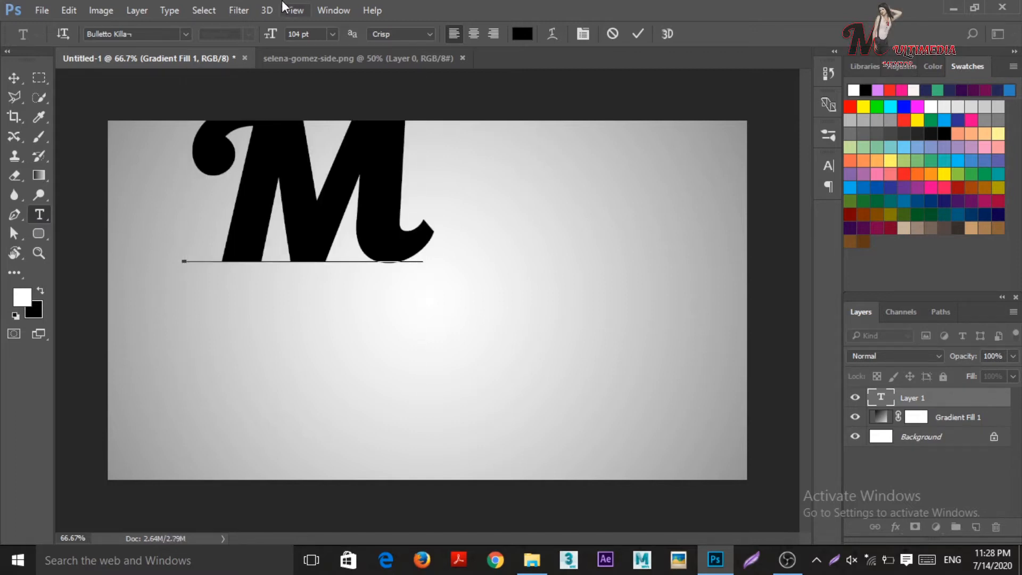
left_click(14, 78)
left_click_drag(304, 220, 233, 335)
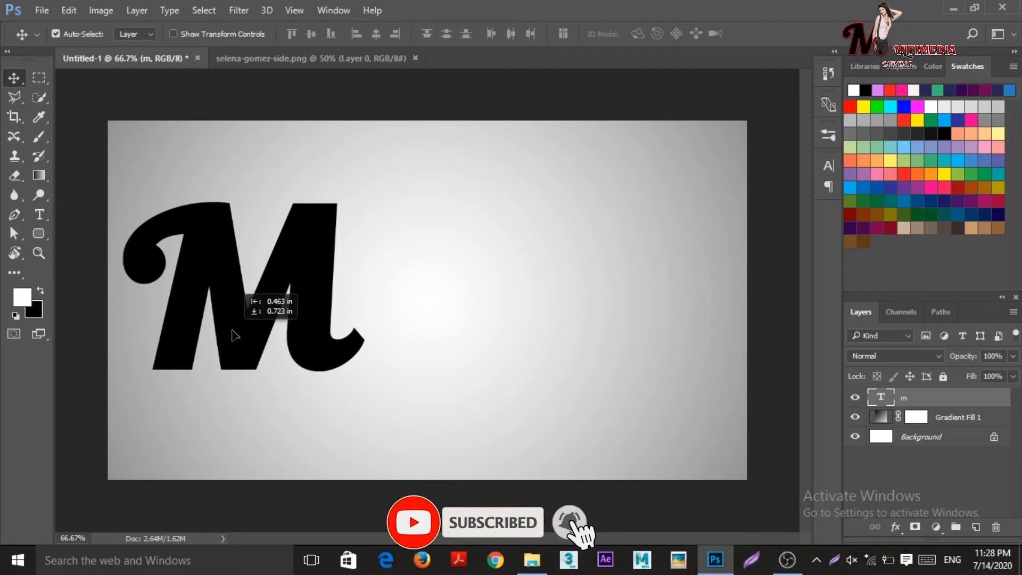
Add the text ULTIMEDIA at 36 pt as a separate layer and align it on the M's baseline, touching its tail
left_click(39, 215)
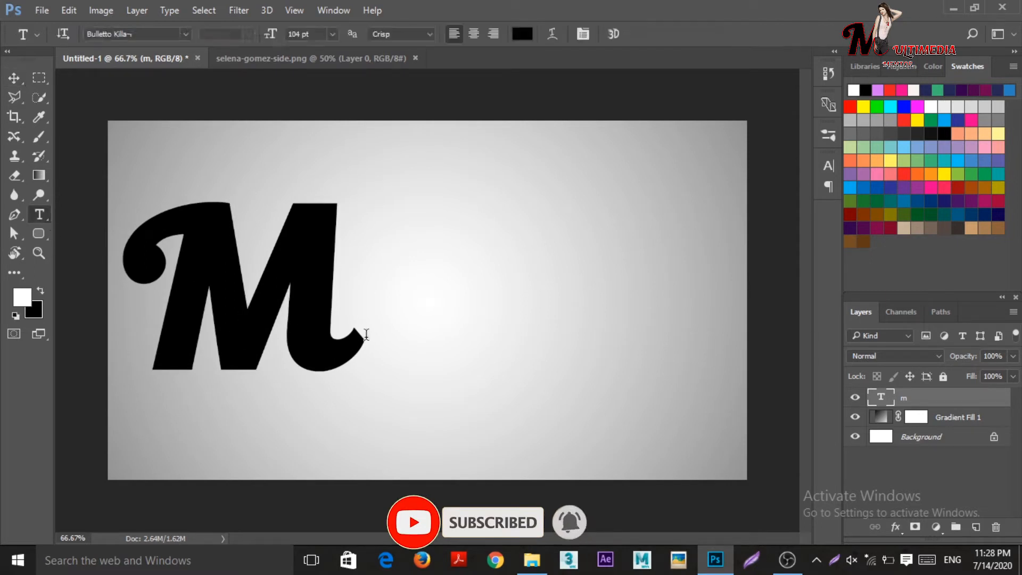
left_click(404, 321)
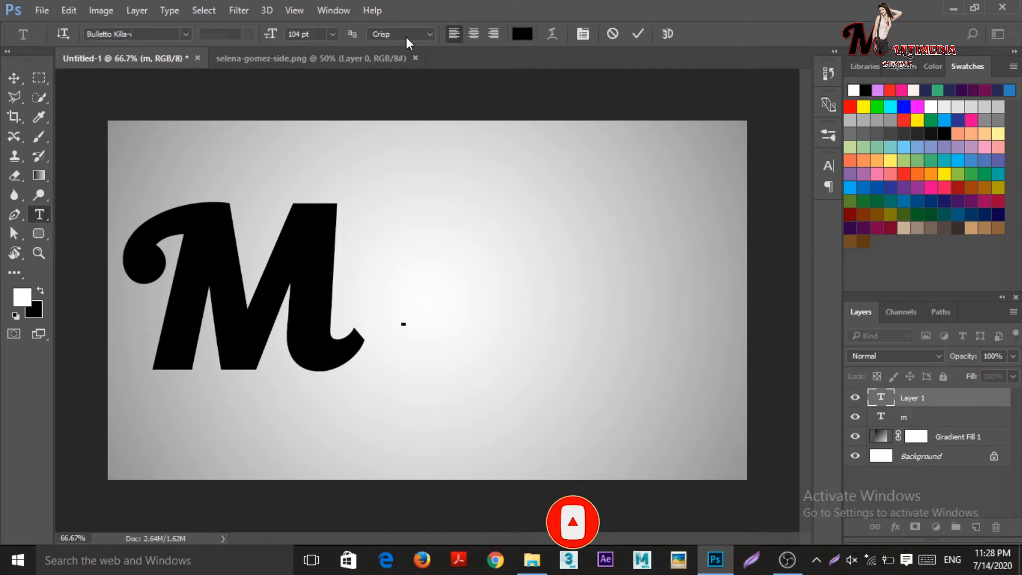
left_click_drag(270, 34, 253, 42)
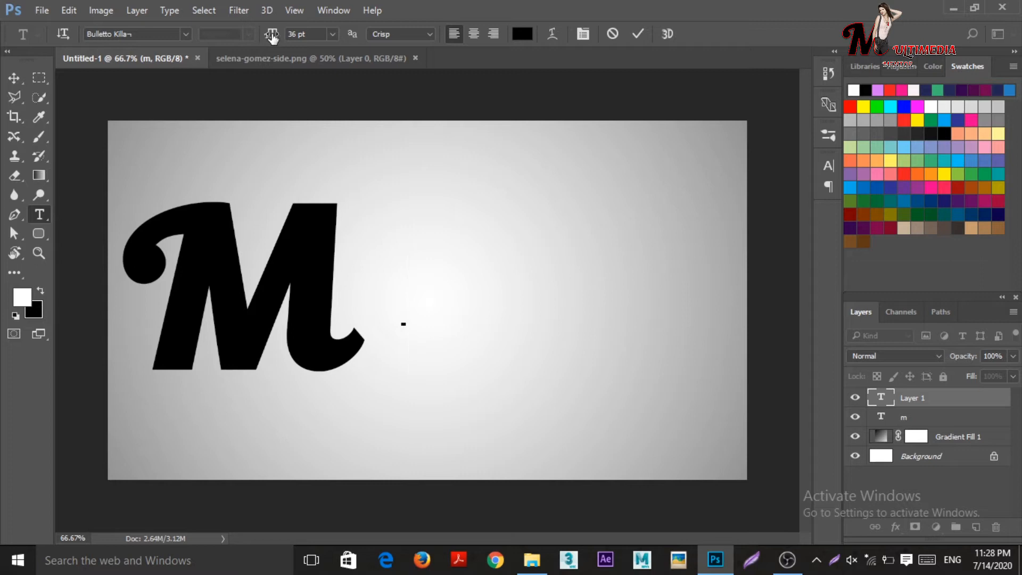
type("ul")
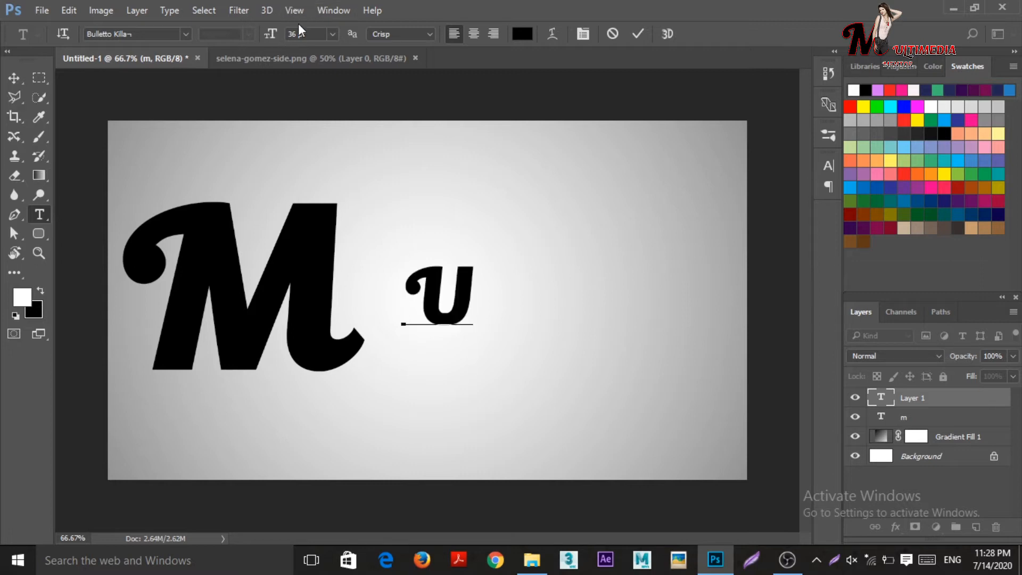
type("timedia")
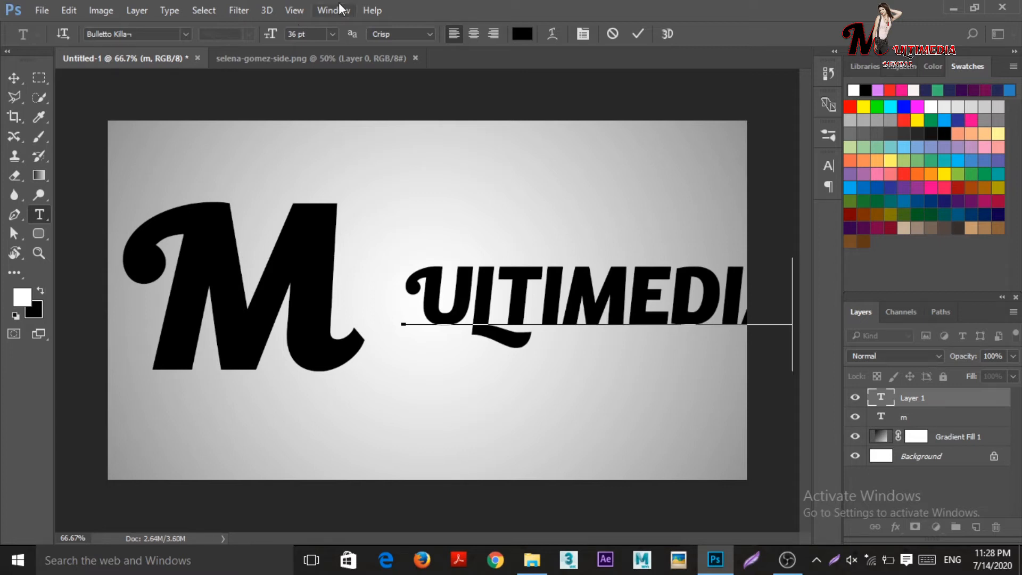
left_click(640, 33)
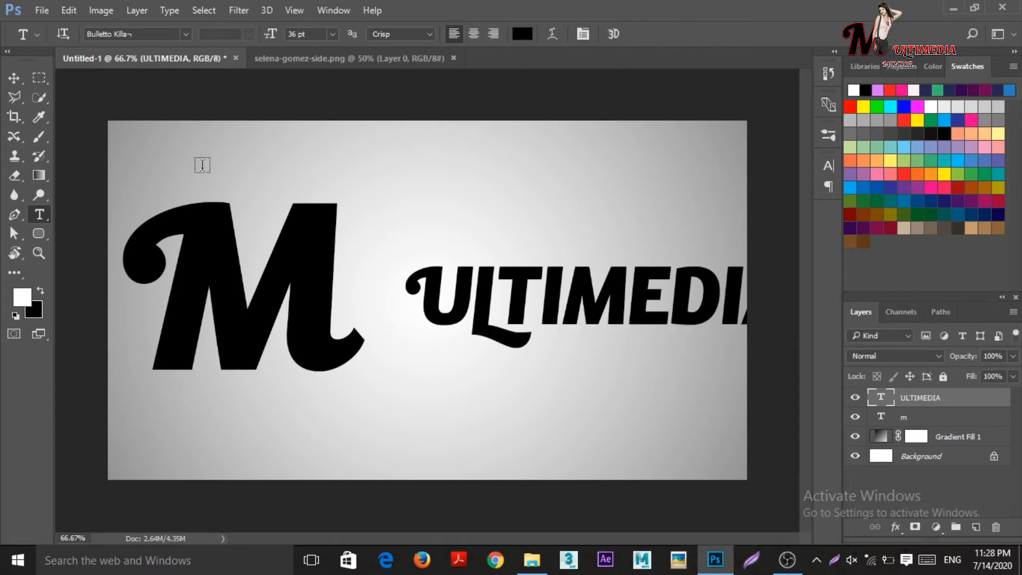
left_click(14, 78)
left_click_drag(548, 308, 495, 356)
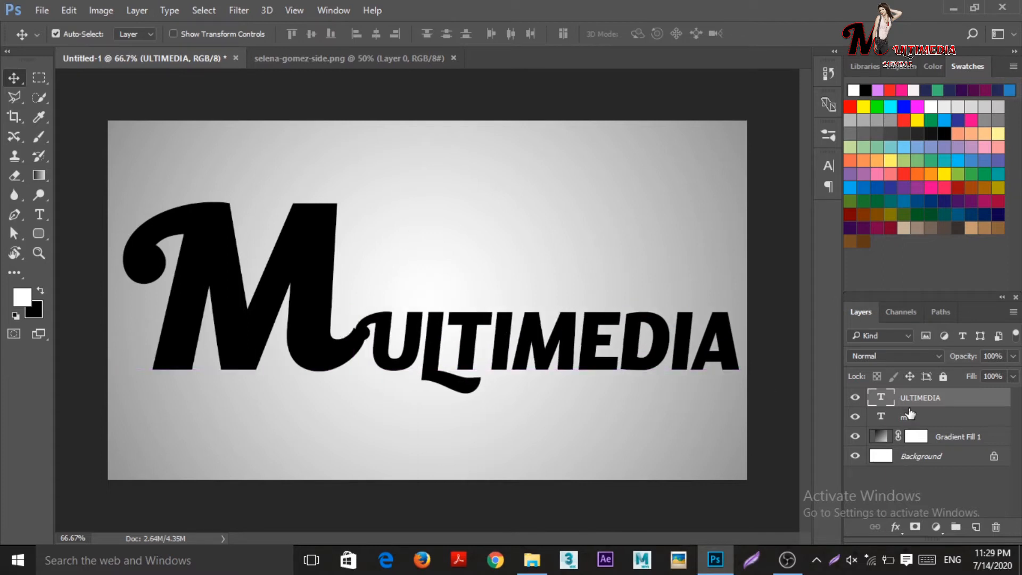
Reduce the ULTIMEDIA text to 31 pt
double_click(881, 398)
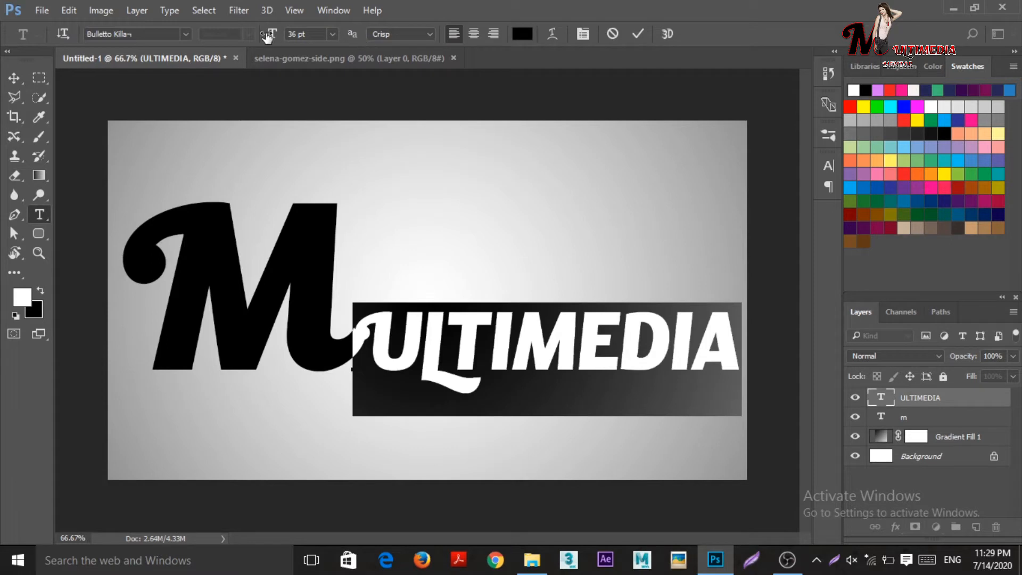
left_click_drag(274, 37, 267, 33)
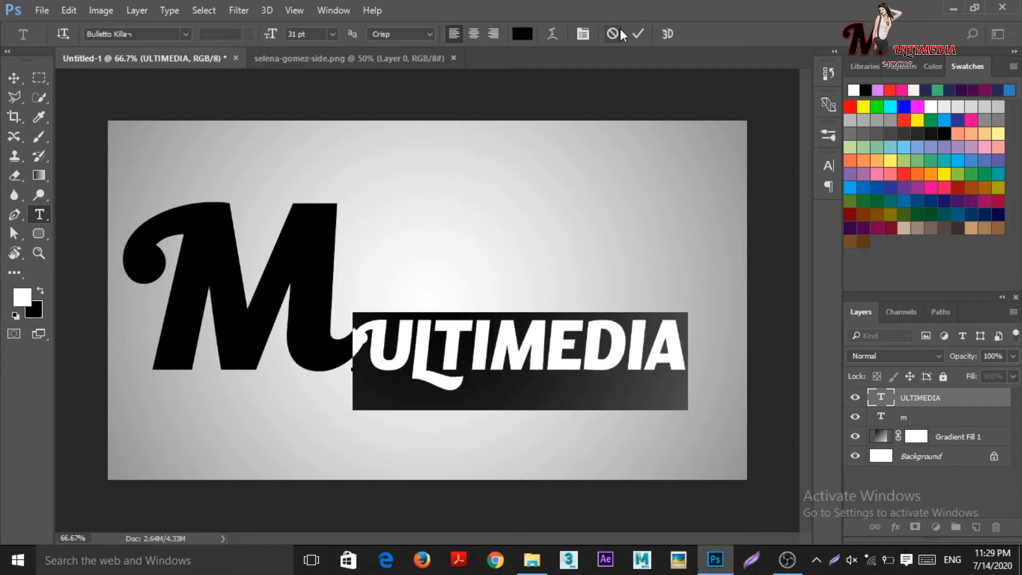
left_click(637, 35)
Move the M and ULTIMEDIA lower on the canvas, keeping a common baseline and leaving a gap between them
key("v")
left_click_drag(621, 365, 666, 369)
left_click_drag(313, 297, 297, 312)
mouse_move(570, 372)
left_mouse_down()
mouse_move(572, 364)
mouse_move(573, 373)
left_mouse_up()
left_click_drag(304, 314, 305, 335)
left_click_drag(608, 366, 605, 386)
Bring the woman's image from selena-gomez-side.png into the logo document, directly above the M layer
left_click(284, 299)
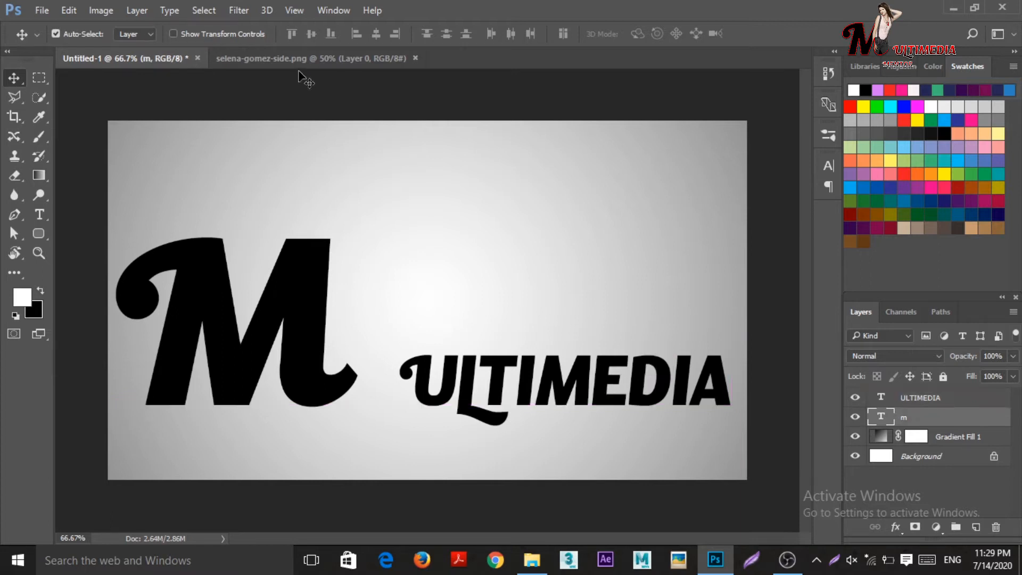
left_click(302, 57)
left_click_drag(436, 318, 308, 279)
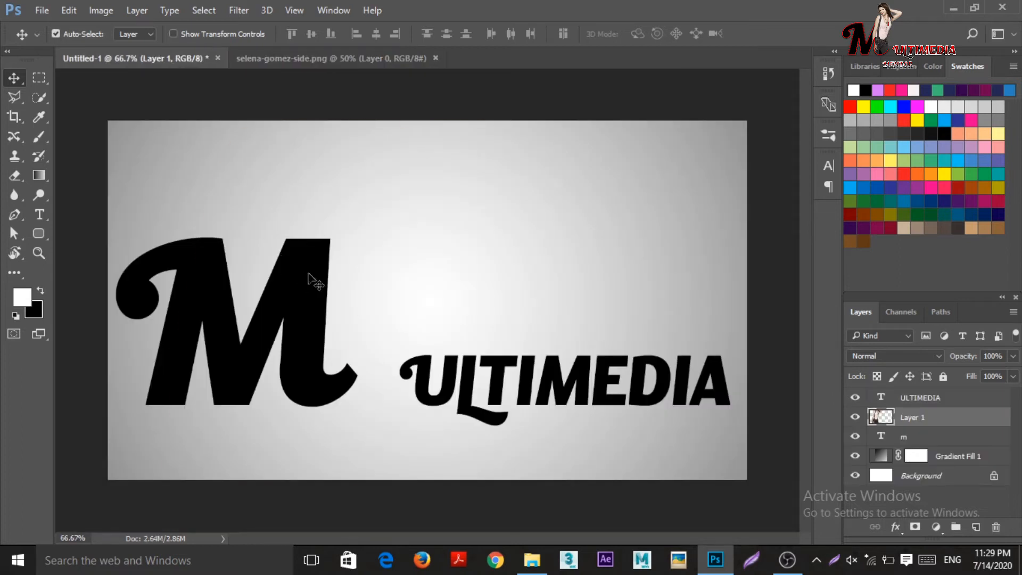
Scale the woman's image to about 48.6% and position it over the right stem of the M, with its lower edge on the baseline
key("ctrl+minus")
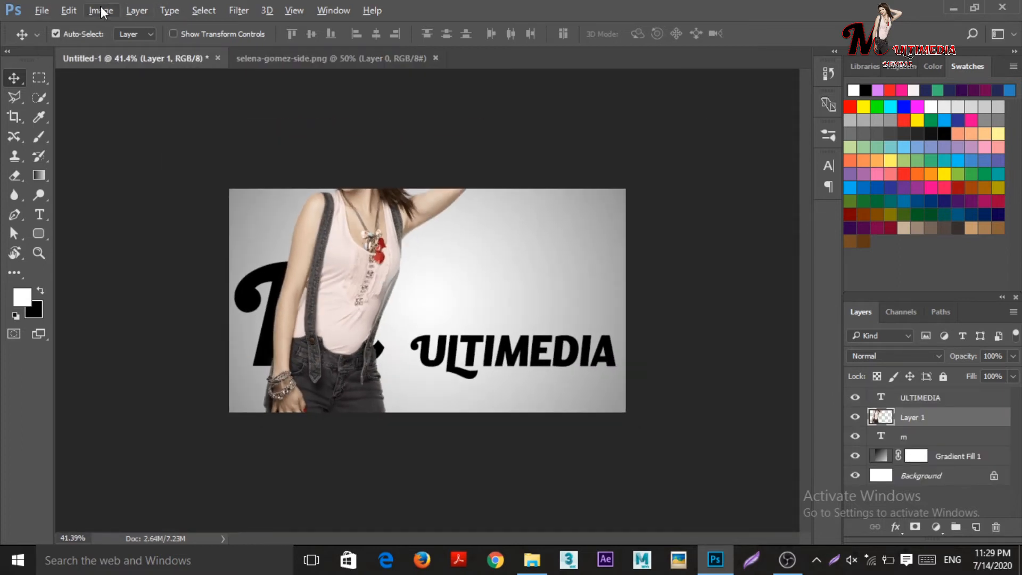
left_click(69, 10)
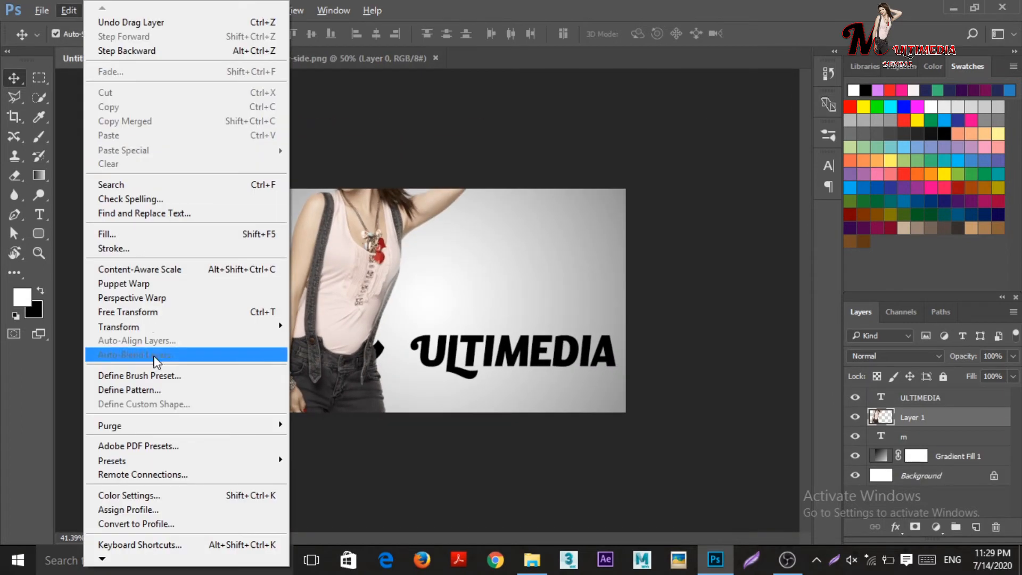
left_click(152, 312)
left_click_drag(474, 103, 388, 246)
left_click_drag(327, 298, 370, 225)
scroll(370, 225, "up", 4)
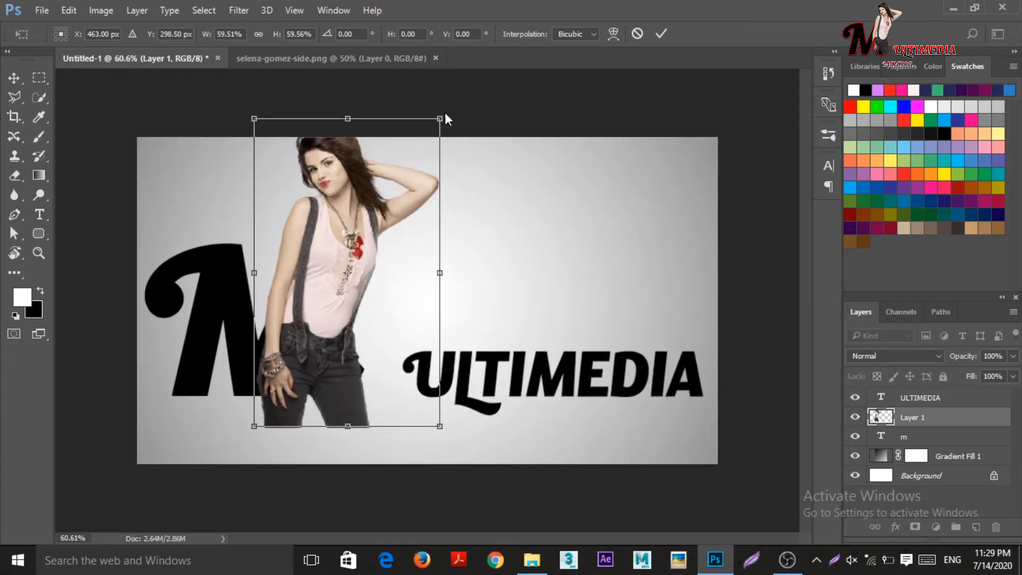
left_click_drag(441, 118, 401, 171)
left_click_drag(306, 248, 330, 210)
key("ctrl+0")
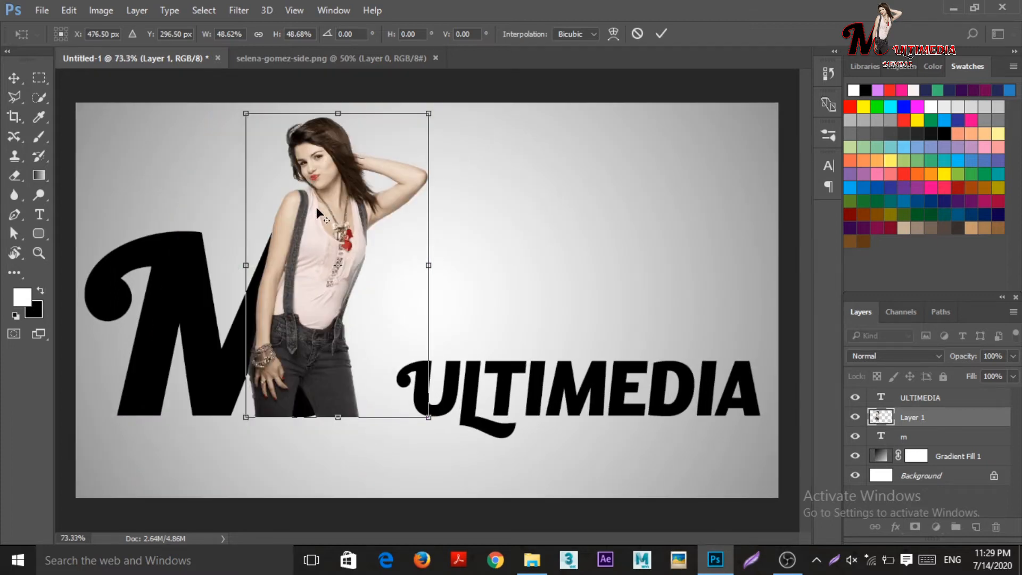
scroll(316, 206, "up", 1)
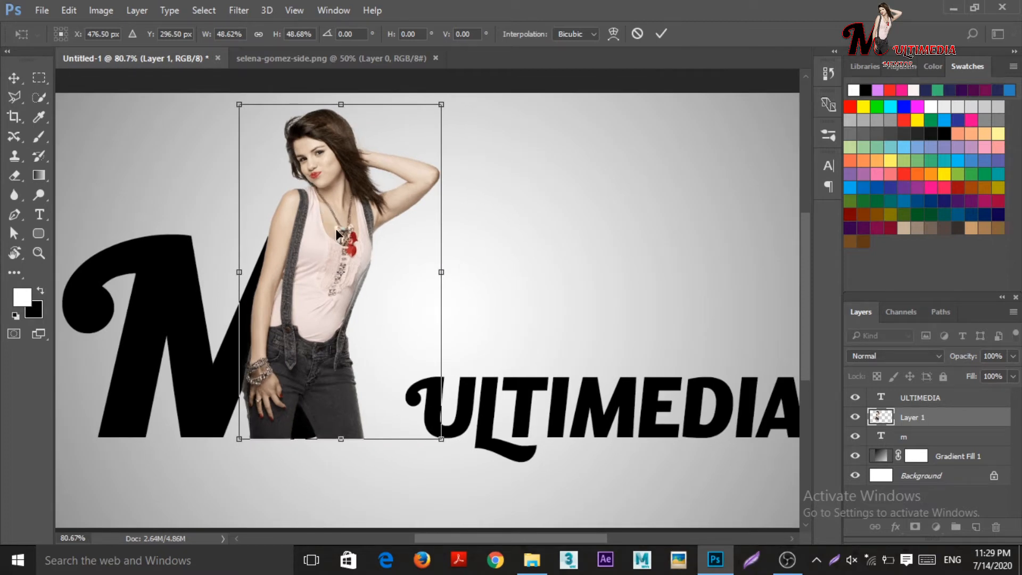
key("Return")
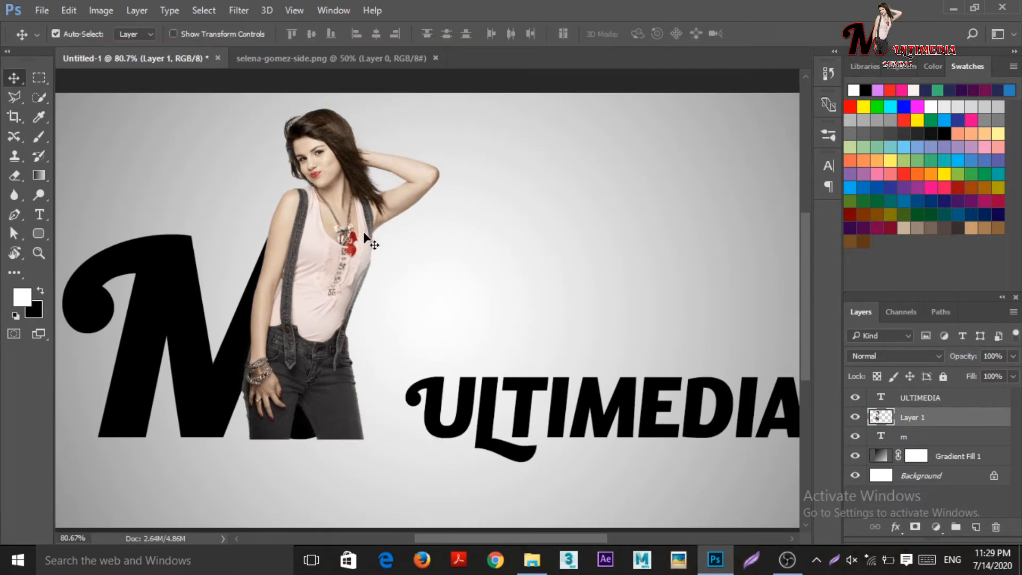
Clip the woman's image layer to the M letter layer with a clipping mask
right_click(937, 423)
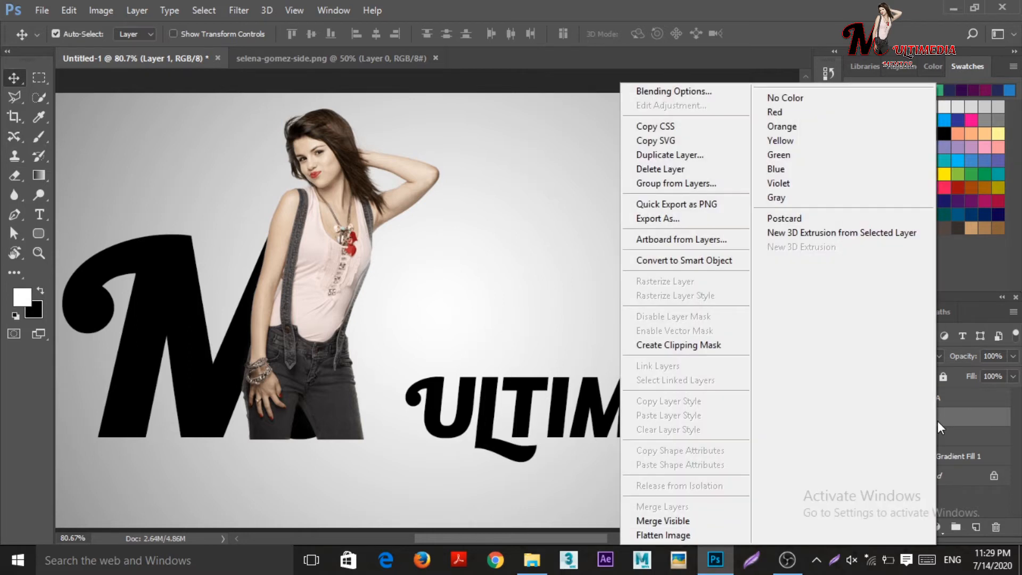
left_click(684, 346)
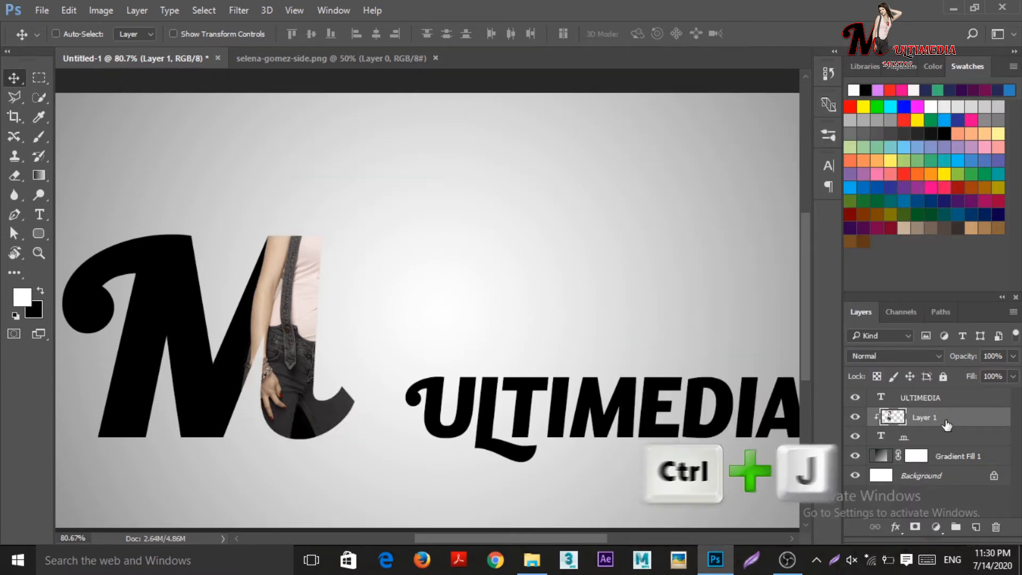
Duplicate the clipped image layer and hide the copy with an inverted, black layer mask
key("ctrl+j")
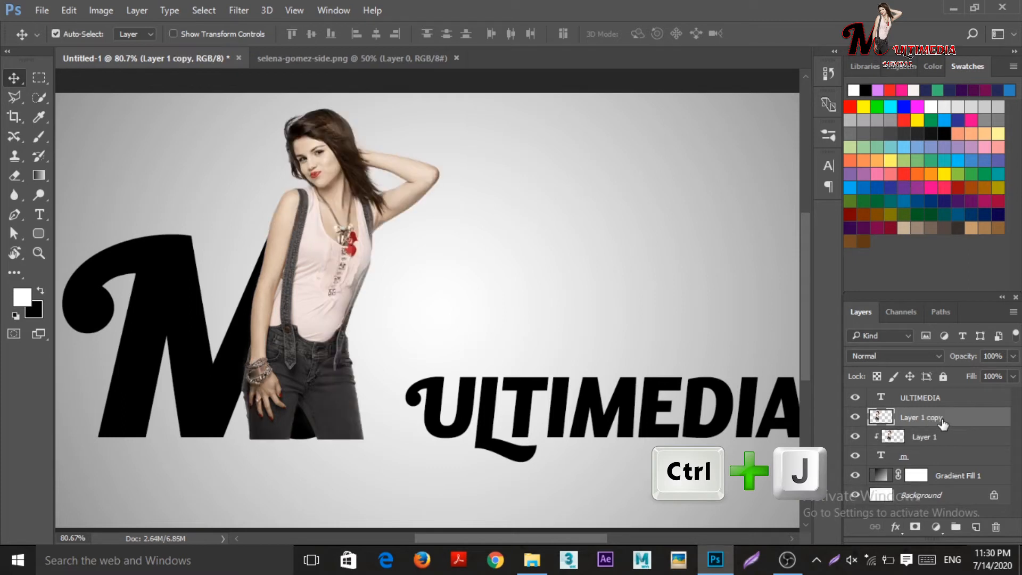
left_click(915, 527)
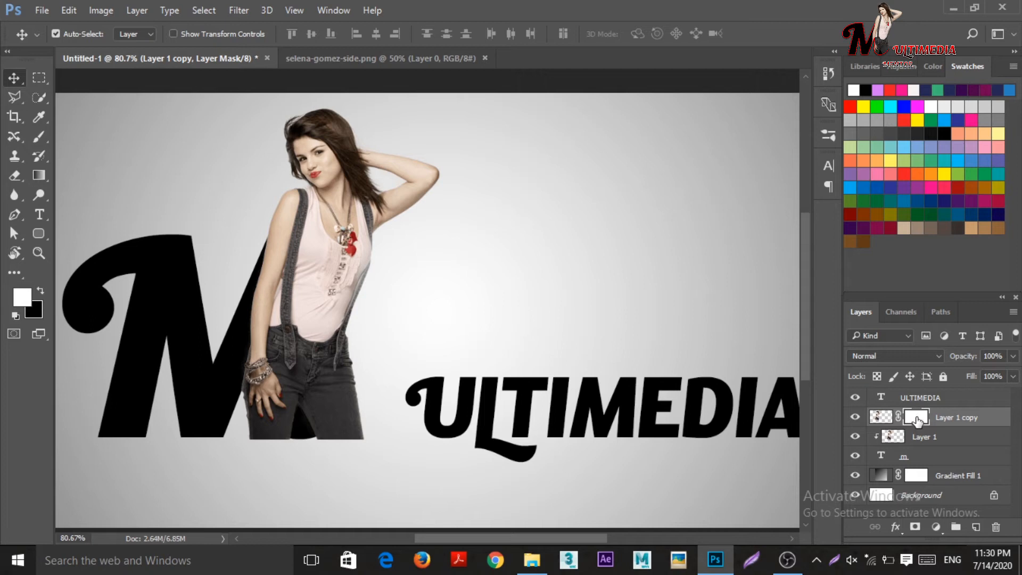
key("ctrl+i")
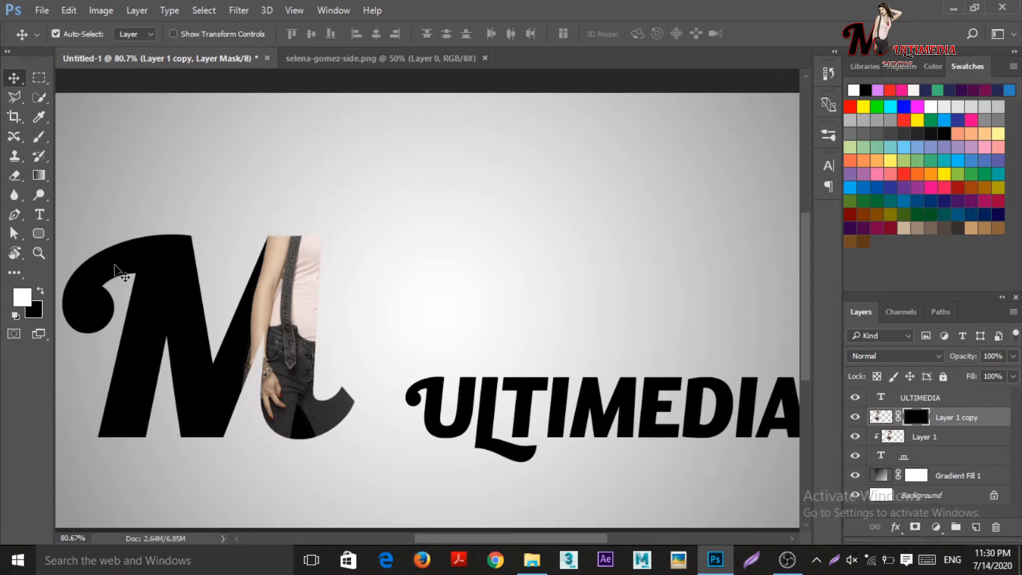
Paint white on the copy's mask with a soft 50 px brush to reveal the woman's head, arms, torso and hip outside the letter
left_click(38, 136)
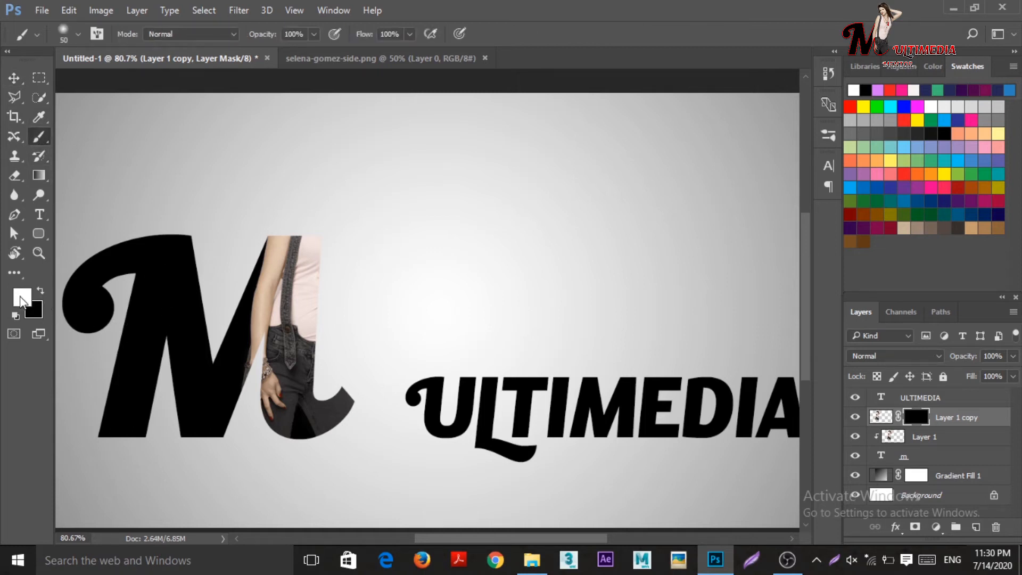
mouse_move(286, 241)
left_mouse_down()
mouse_move(282, 213)
mouse_move(288, 225)
mouse_move(316, 160)
mouse_move(298, 181)
mouse_move(301, 133)
mouse_move(308, 150)
mouse_move(335, 160)
mouse_move(351, 197)
mouse_move(346, 234)
mouse_move(321, 229)
mouse_move(326, 267)
mouse_move(341, 282)
mouse_move(375, 224)
mouse_move(368, 181)
mouse_move(385, 239)
mouse_move(437, 176)
left_mouse_up()
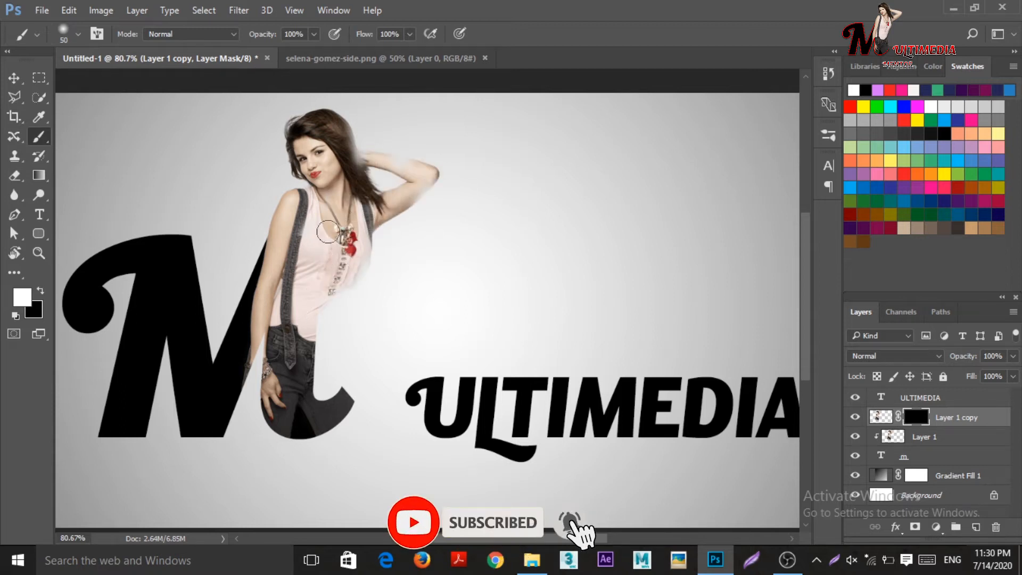
mouse_move(365, 233)
left_mouse_down()
mouse_move(320, 361)
mouse_move(330, 404)
mouse_move(322, 410)
mouse_move(319, 302)
left_mouse_up()
mouse_move(346, 351)
left_mouse_down()
mouse_move(326, 394)
mouse_move(341, 383)
mouse_move(337, 354)
mouse_move(347, 379)
left_mouse_up()
Harden the brush and paint white on the mask to restore the faded edges of the hip, hair and raised arm
scroll(346, 379, "up", 4)
scroll(344, 381, "down", 5)
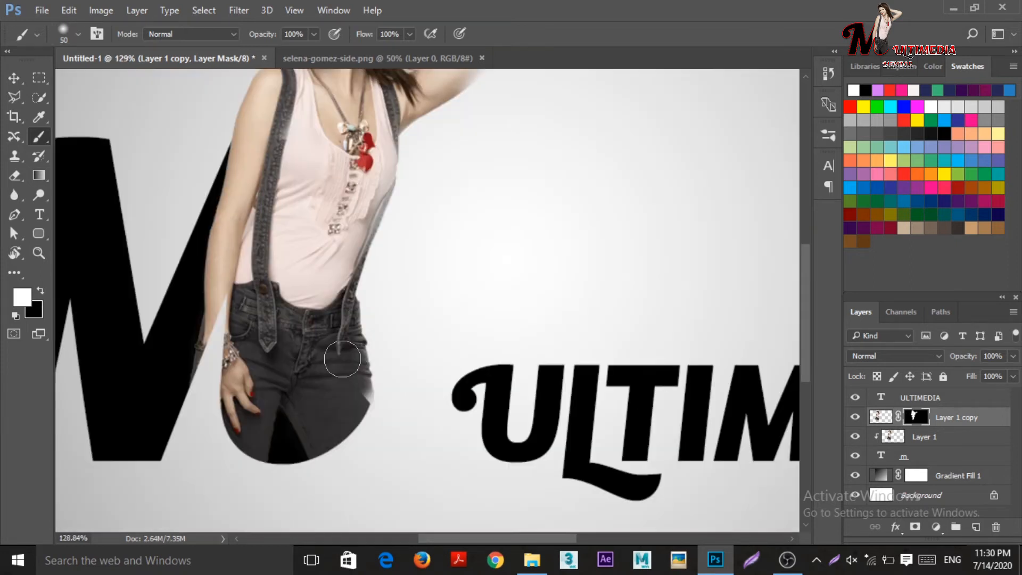
right_click(327, 315)
left_click_drag(418, 376, 497, 381)
left_click(436, 279)
mouse_move(351, 374)
left_mouse_down()
mouse_move(353, 388)
mouse_move(350, 369)
left_mouse_up()
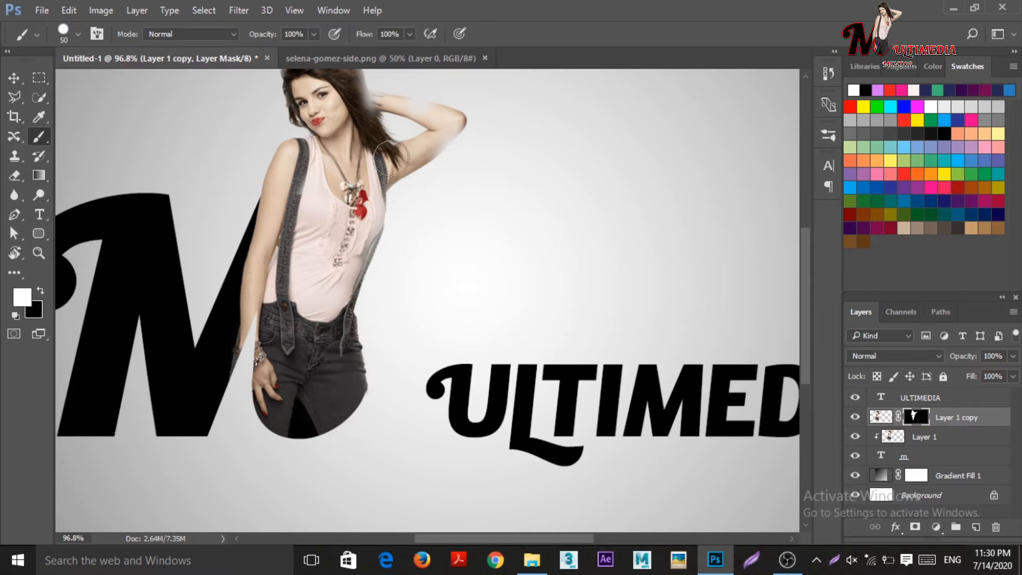
scroll(352, 188, "down", 3)
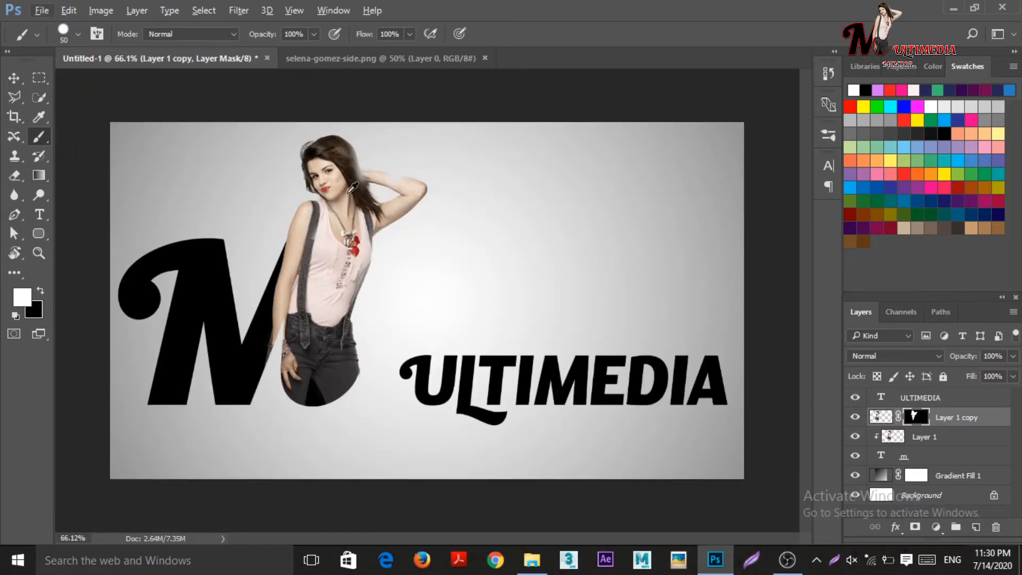
scroll(325, 234, "up", 3)
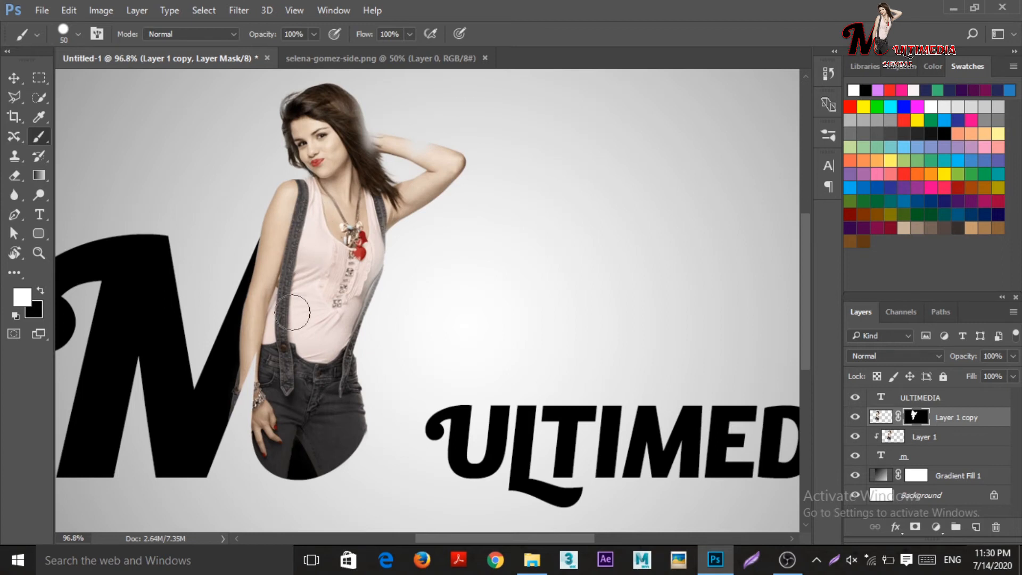
mouse_move(313, 105)
left_mouse_down()
mouse_move(352, 106)
mouse_move(467, 170)
left_mouse_up()
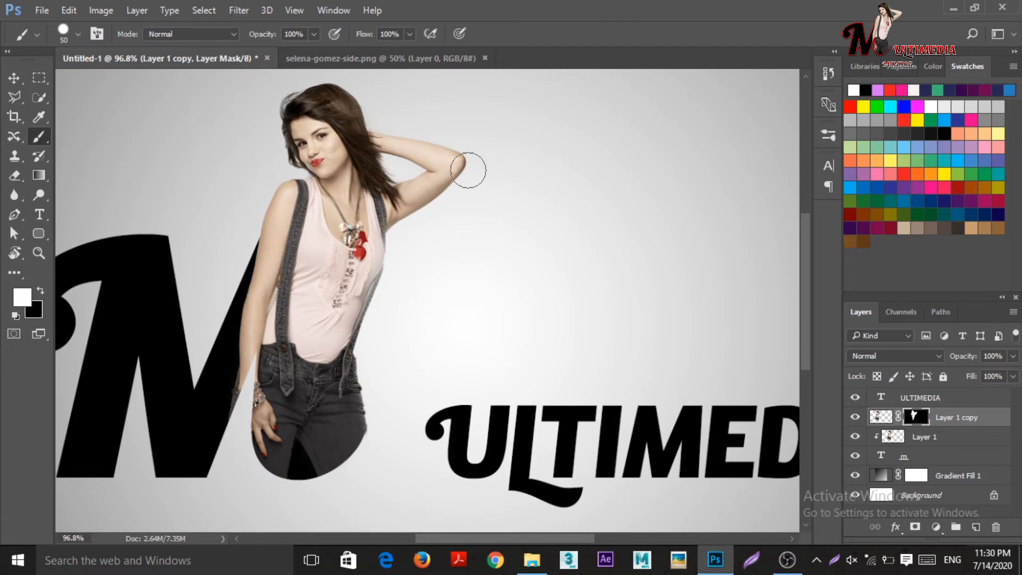
scroll(383, 279, "down", 3)
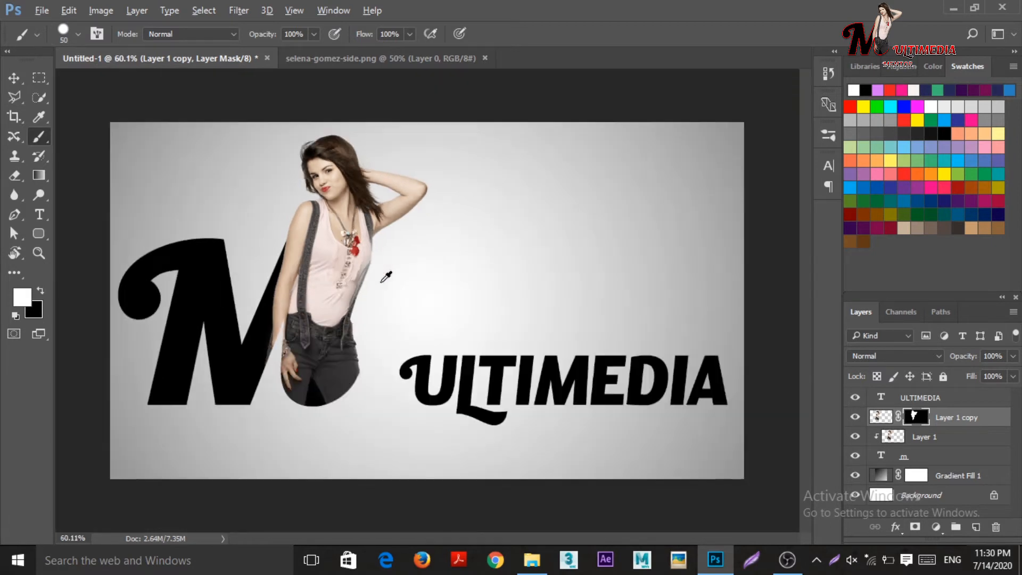
Add a Stroke effect to the M letter layer through its layer style settings
scroll(385, 276, "down", 1)
scroll(368, 224, "up", 2)
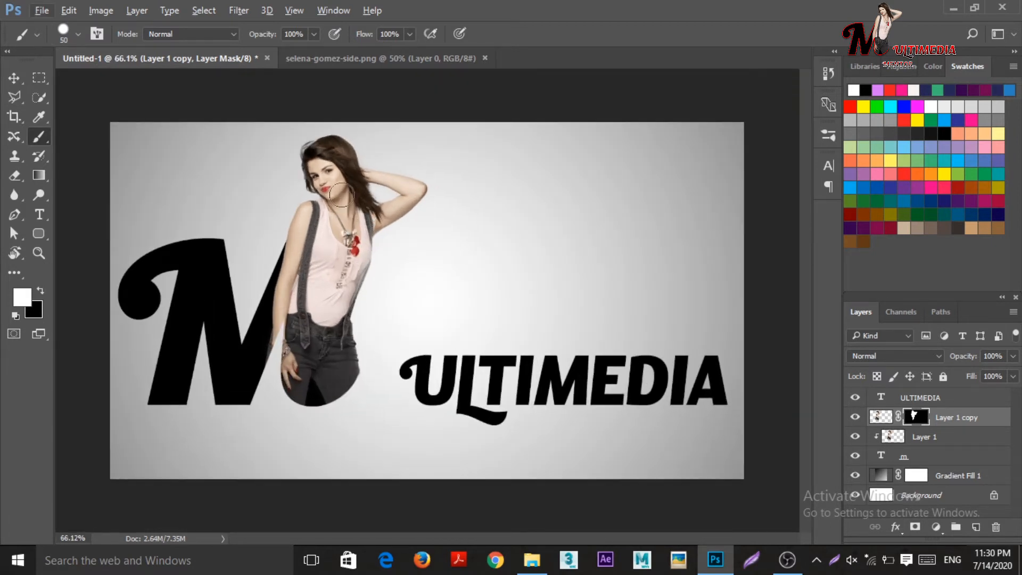
left_click(15, 78)
left_click(229, 372)
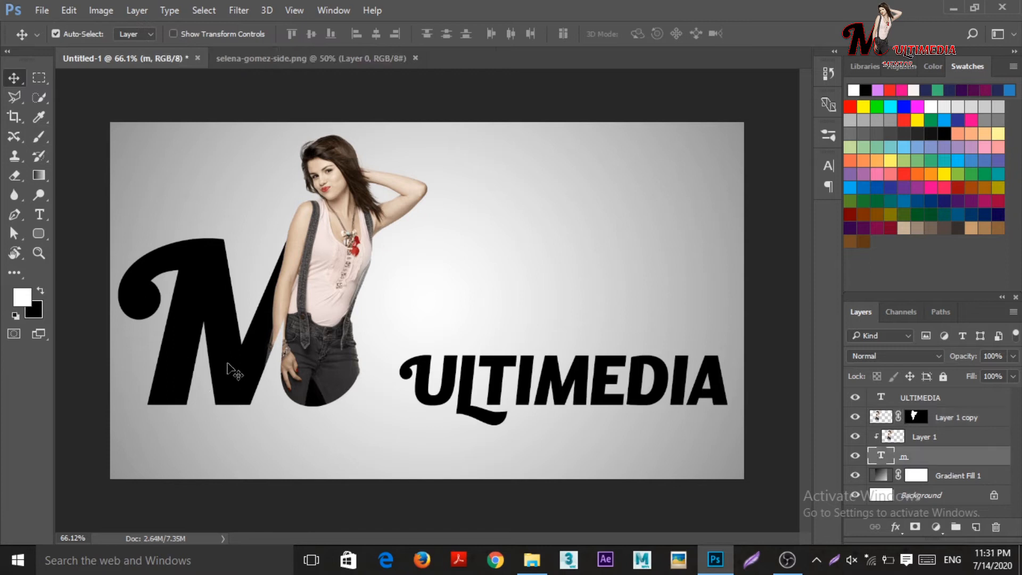
left_click(966, 457)
double_click(990, 459)
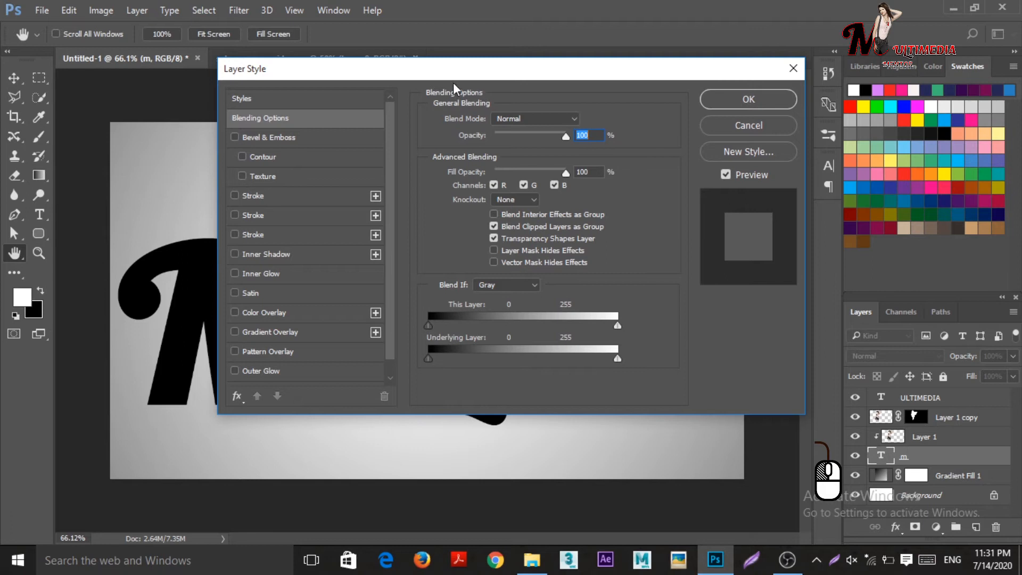
left_click_drag(524, 73, 694, 84)
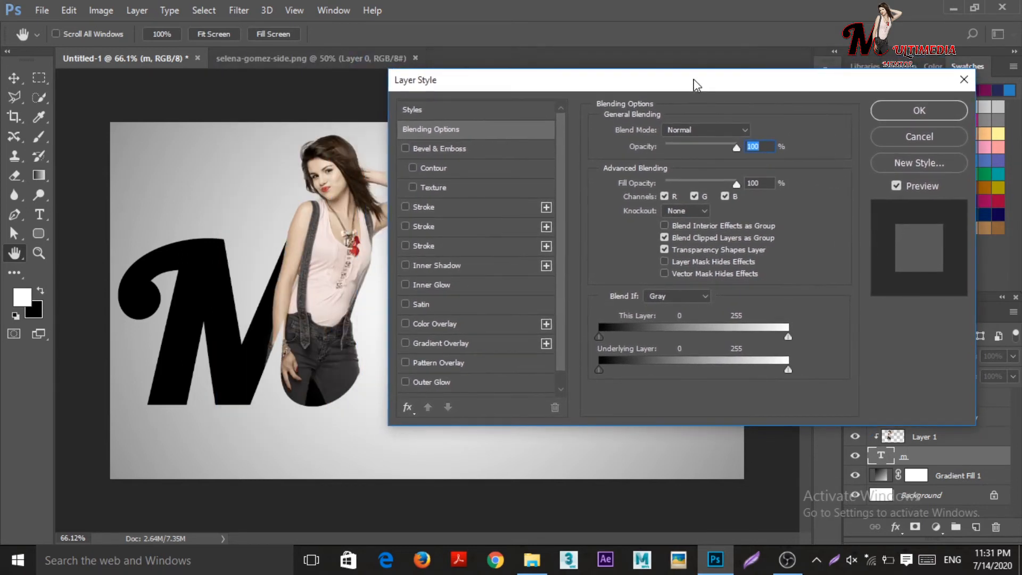
left_click(407, 206)
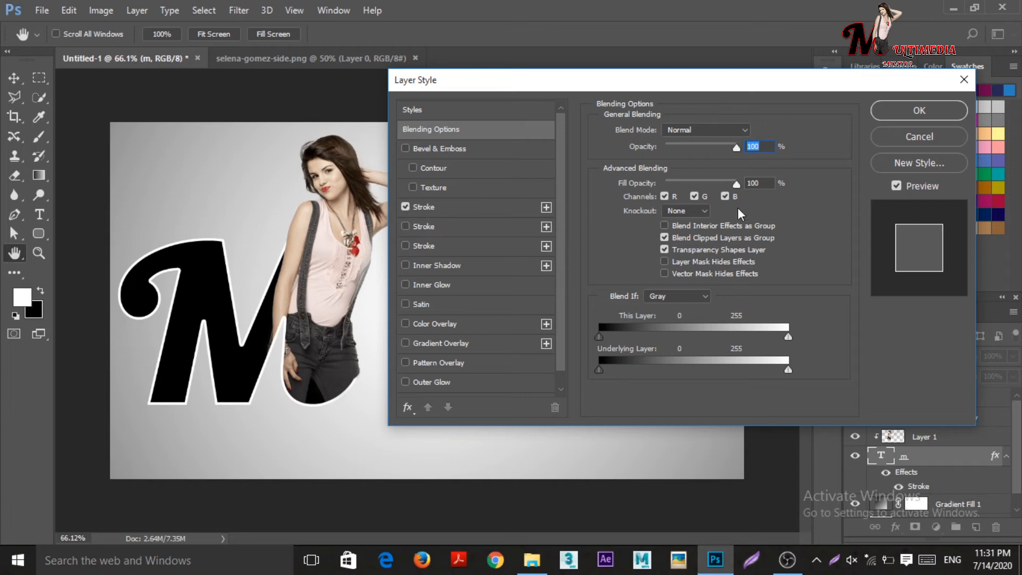
scroll(430, 181, "down", 1)
left_click(459, 194)
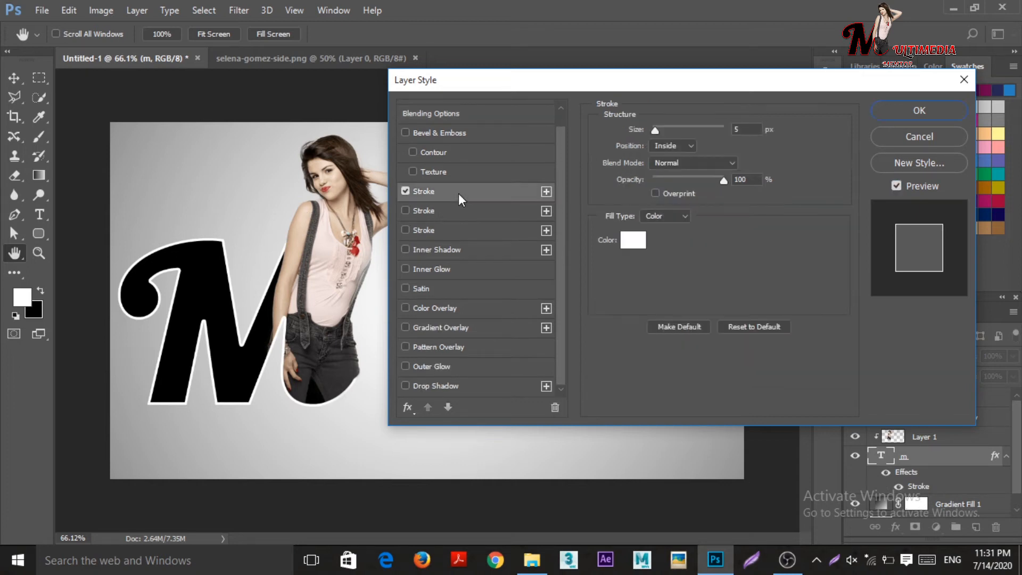
Set the M letter's stroke color to red (ff0000) and keep its size at 5 px
left_click(634, 243)
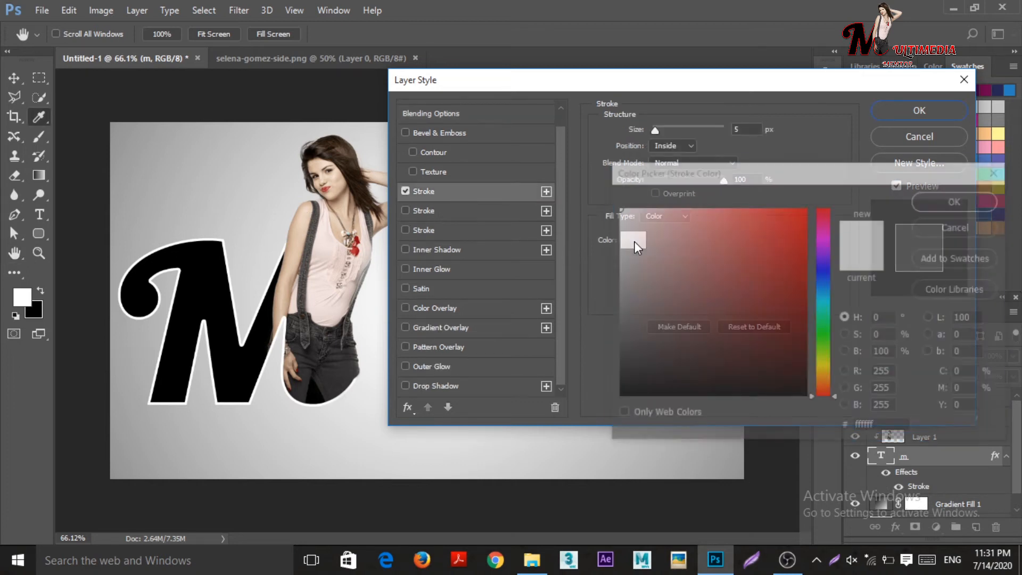
left_click_drag(718, 262, 818, 207)
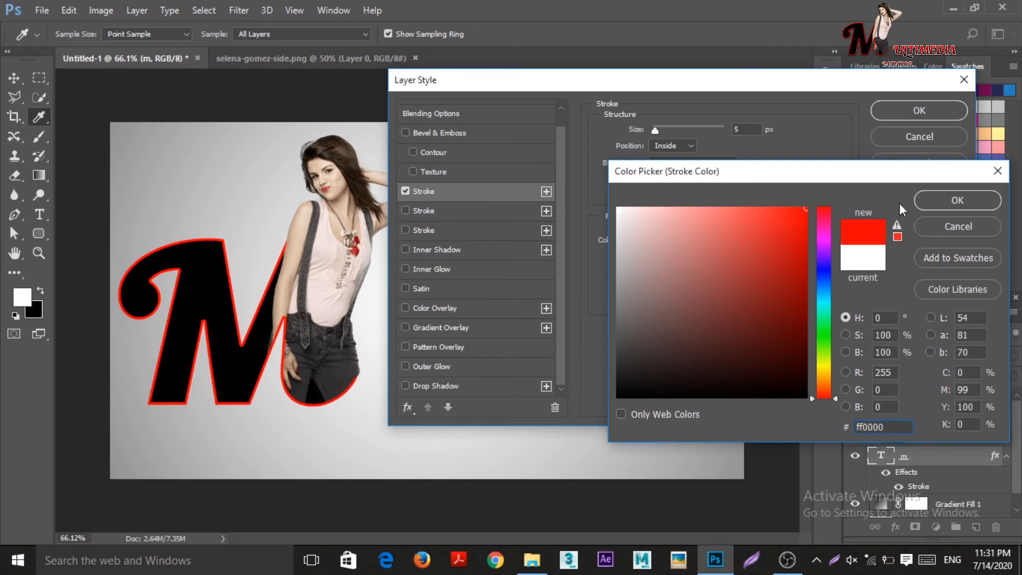
left_click(976, 203)
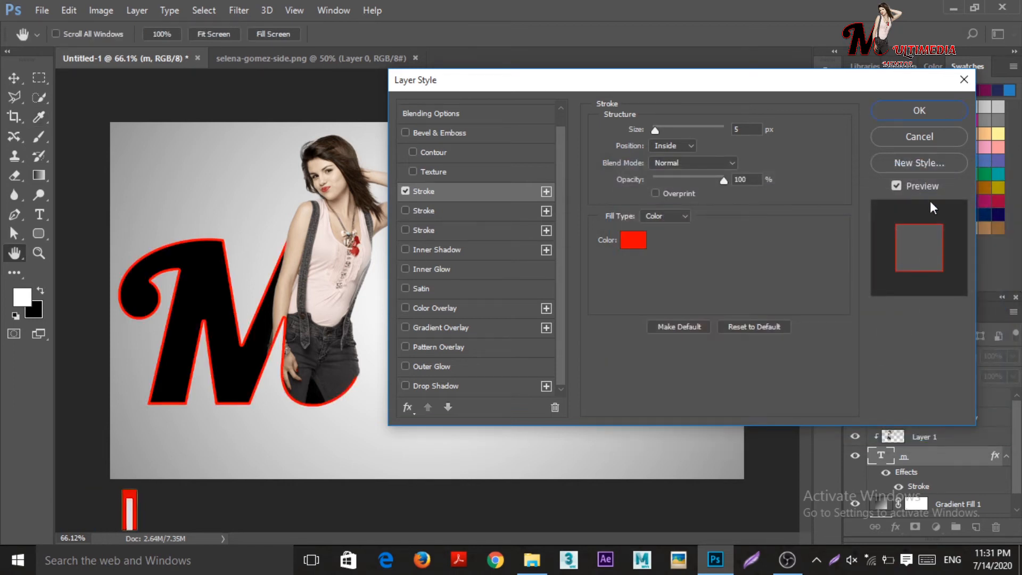
left_click_drag(655, 130, 655, 133)
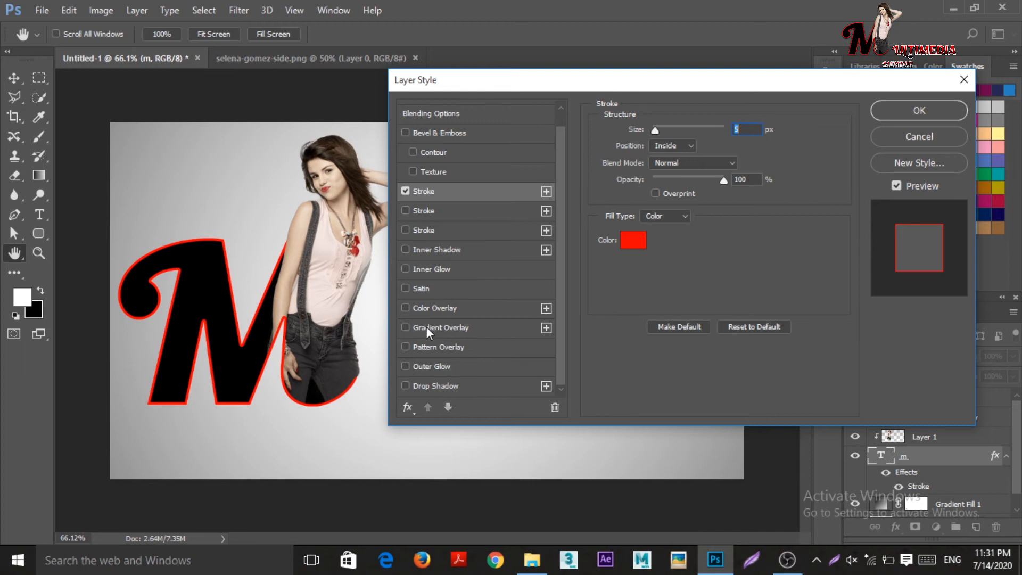
Add a black drop shadow to the M letter with 5 px distance, 13% spread and 18 px size, and apply the style
left_click(427, 385)
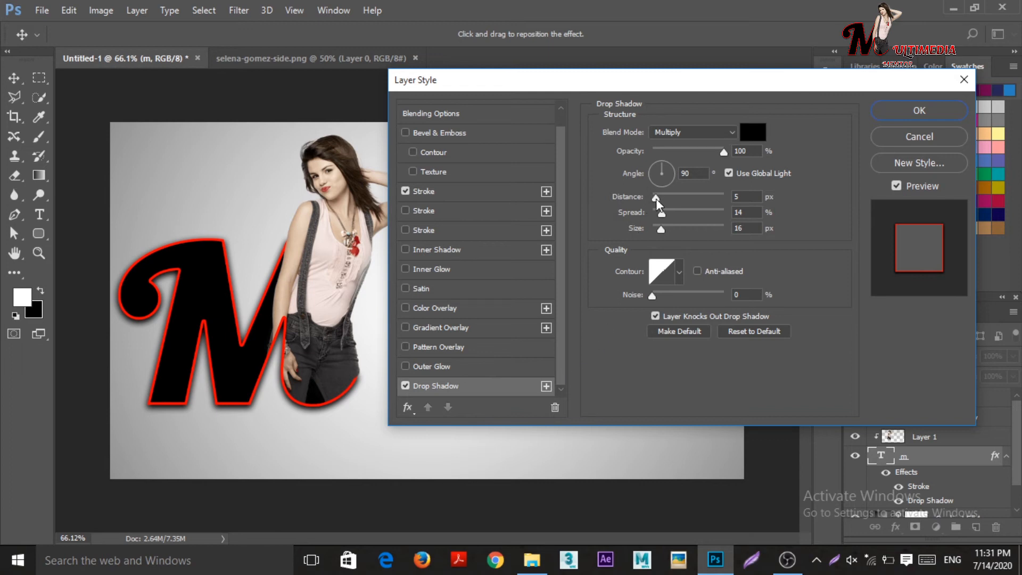
left_click_drag(656, 199, 655, 202)
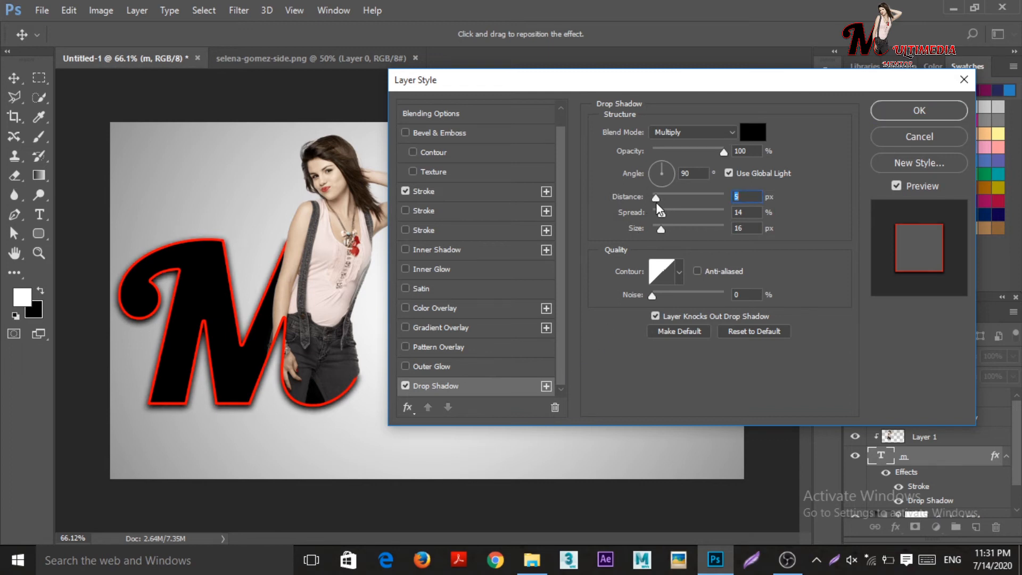
mouse_move(663, 215)
left_mouse_down()
mouse_move(666, 230)
mouse_move(661, 215)
left_mouse_up()
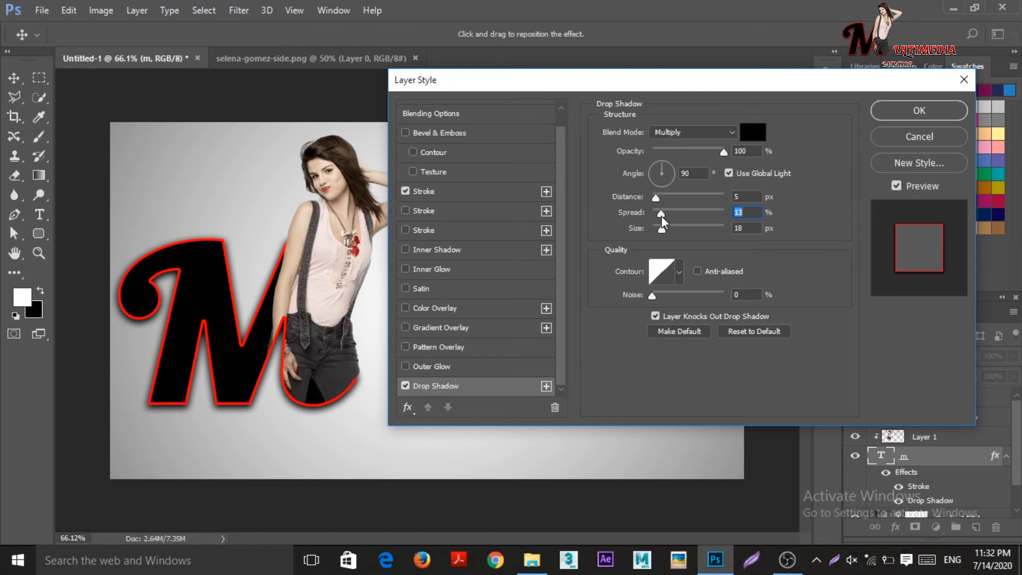
left_click(915, 111)
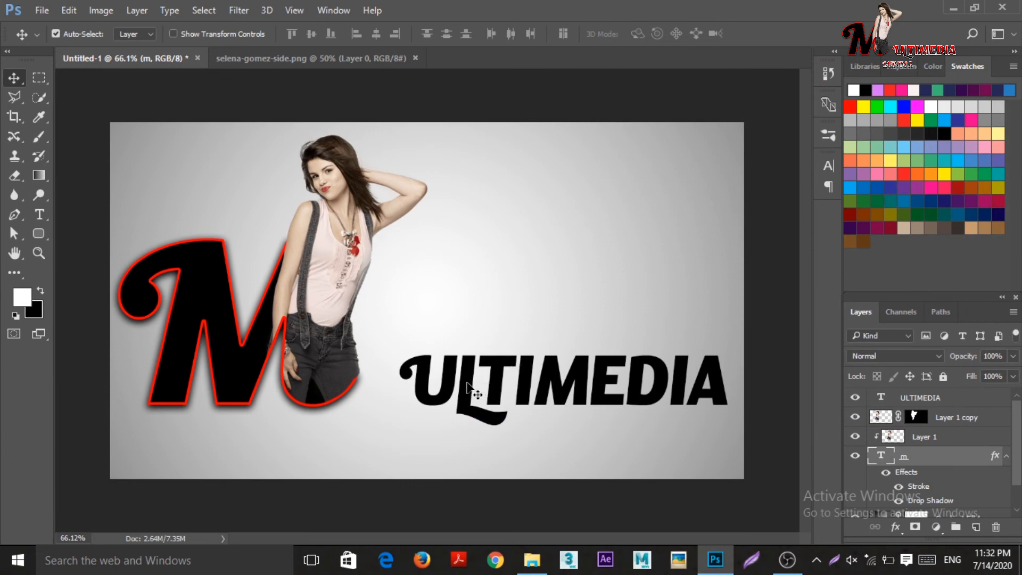
Move the ULTIMEDIA text slightly closer to the M and copy the M layer's effects onto the text layer
left_click(467, 383)
left_click_drag(469, 387, 457, 389)
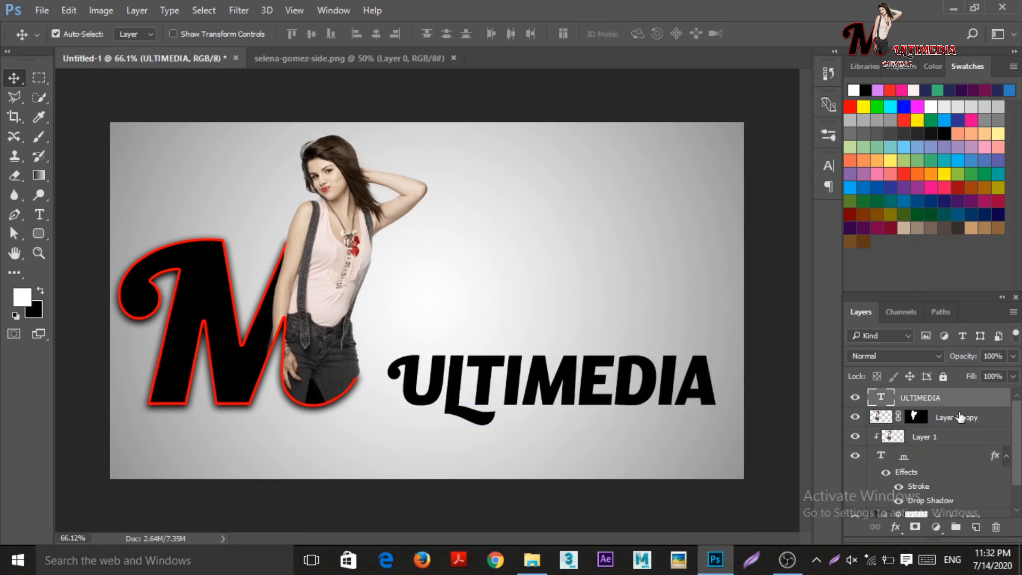
left_click(997, 459, "alt")
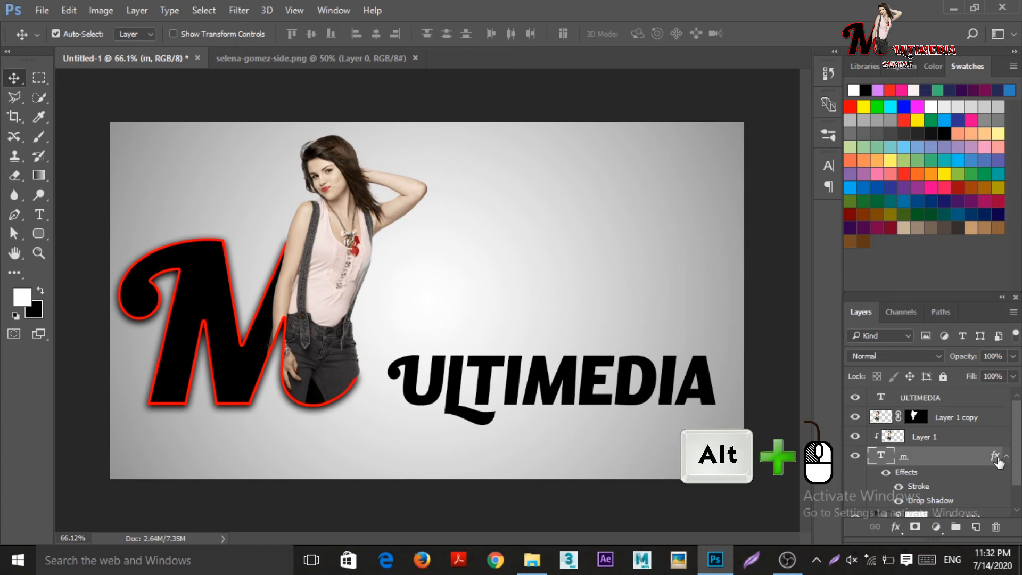
left_click_drag(994, 459, 990, 405)
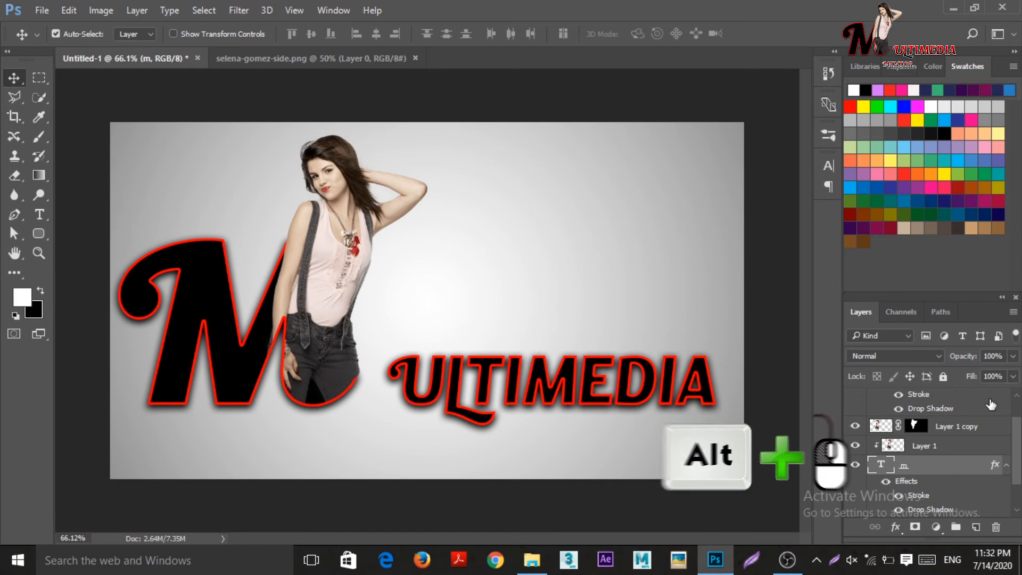
Change the ULTIMEDIA text's stroke color to white (ffffff) in its layer style
scroll(981, 409, "up", 1)
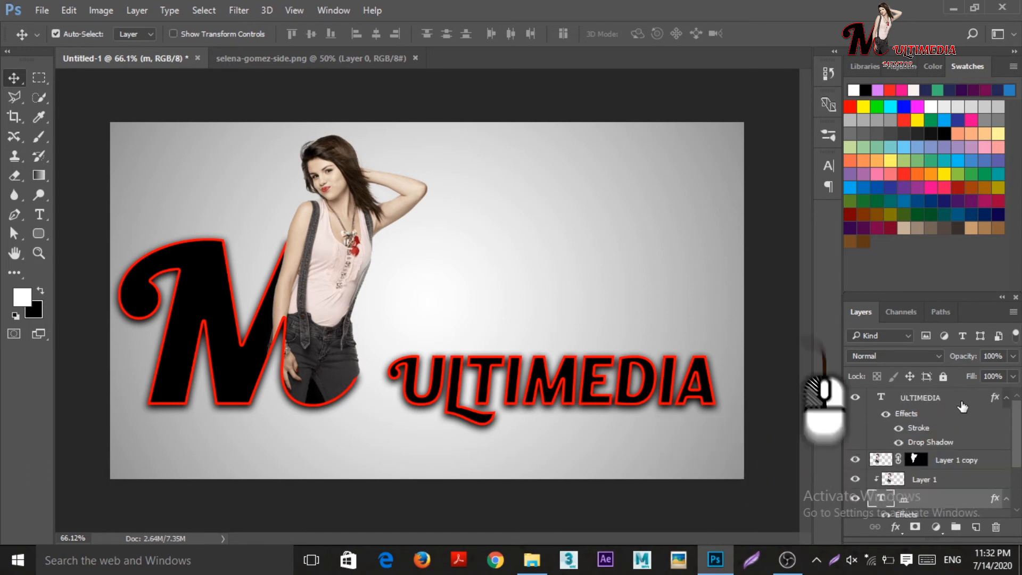
left_click(978, 405)
double_click(981, 403)
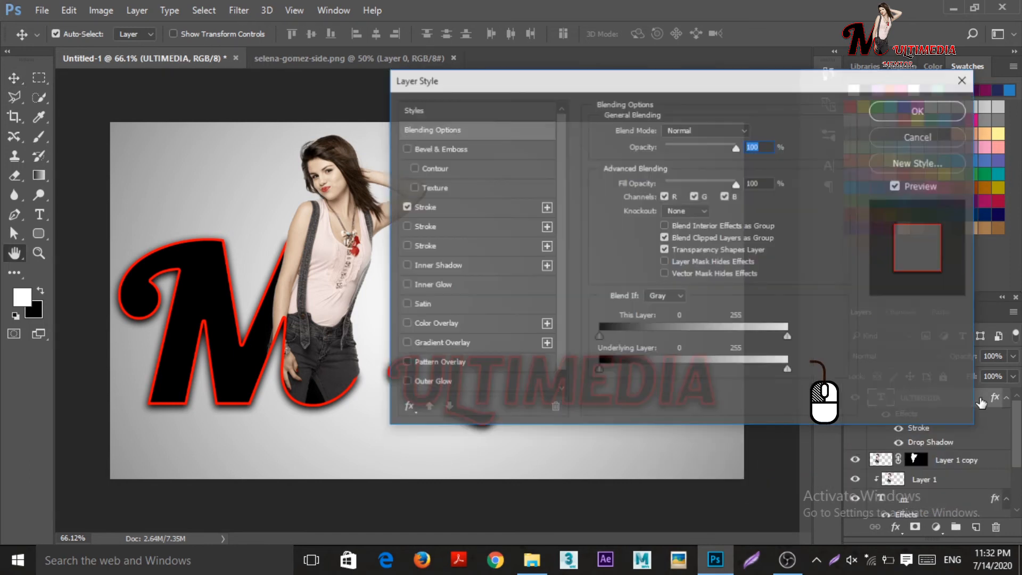
mouse_move(604, 84)
left_mouse_down()
mouse_move(740, 124)
mouse_move(633, 113)
left_mouse_up()
left_click(469, 233)
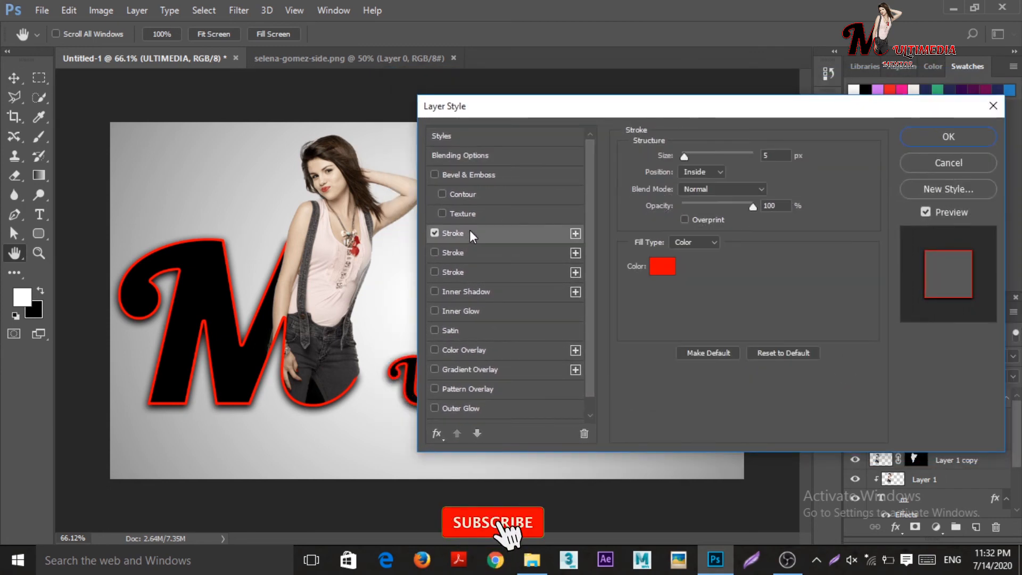
left_click(668, 269)
type("ffffff")
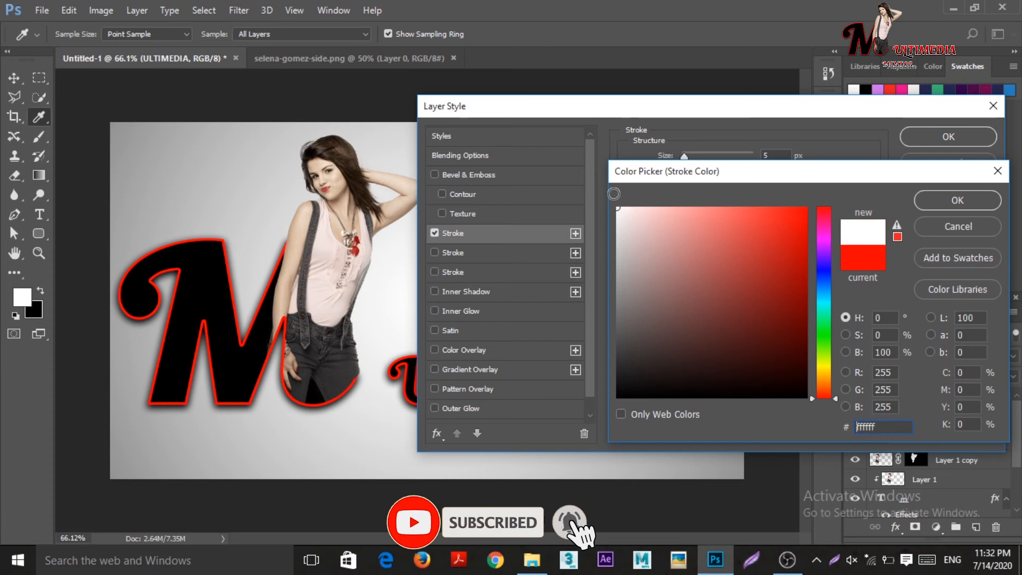
left_click(949, 199)
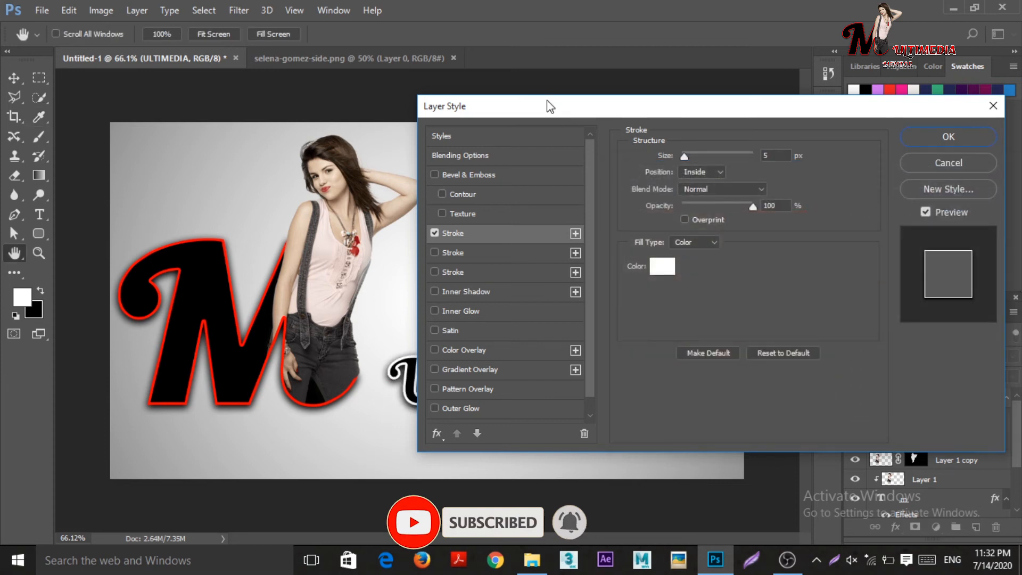
Add a Gradient Overlay to the ULTIMEDIA text using the Foreground to Background preset
left_click_drag(547, 100, 605, 91)
scroll(559, 330, "down", 1)
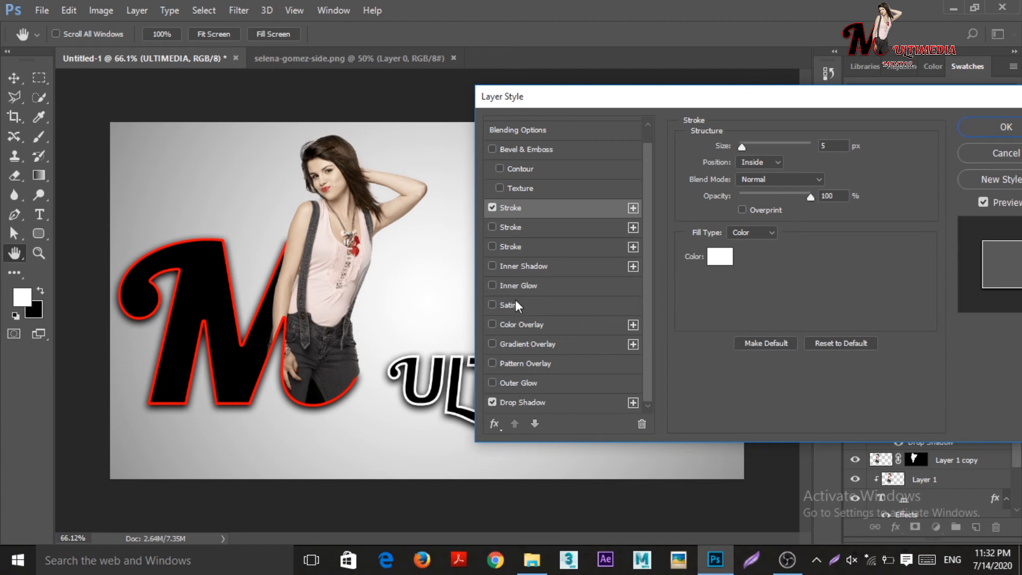
left_click(493, 343)
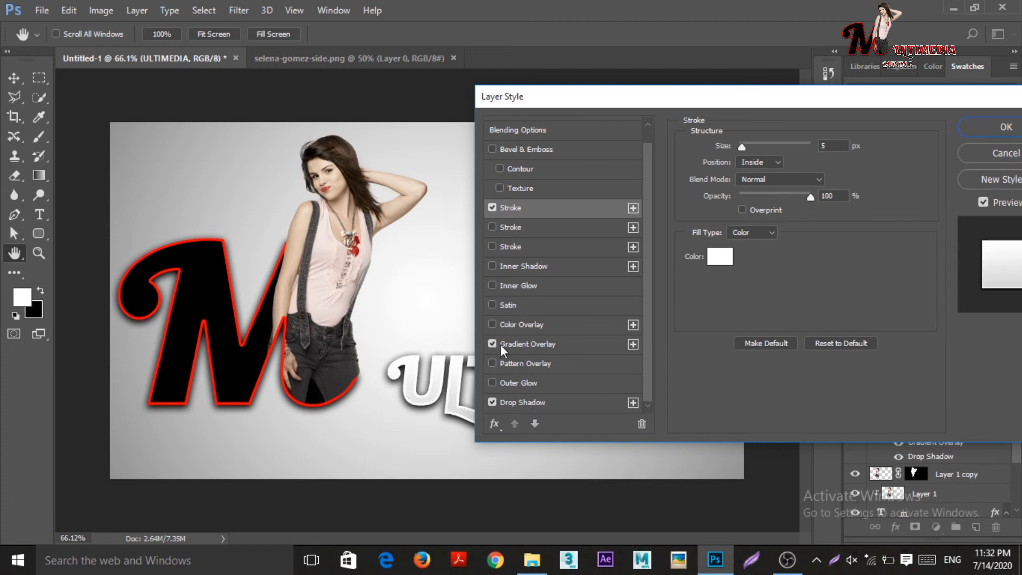
left_click(529, 344)
left_click(792, 184)
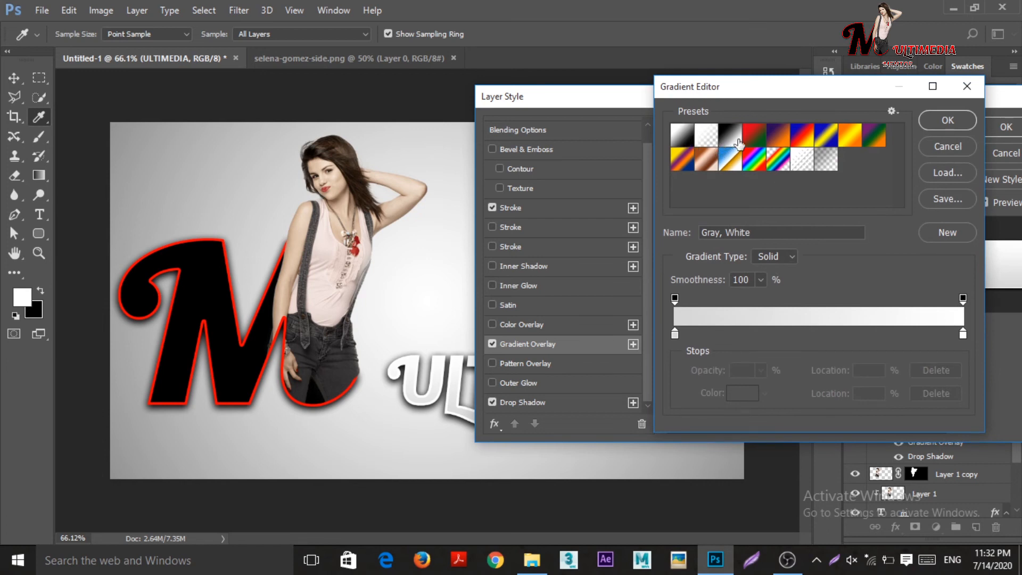
left_click(682, 141)
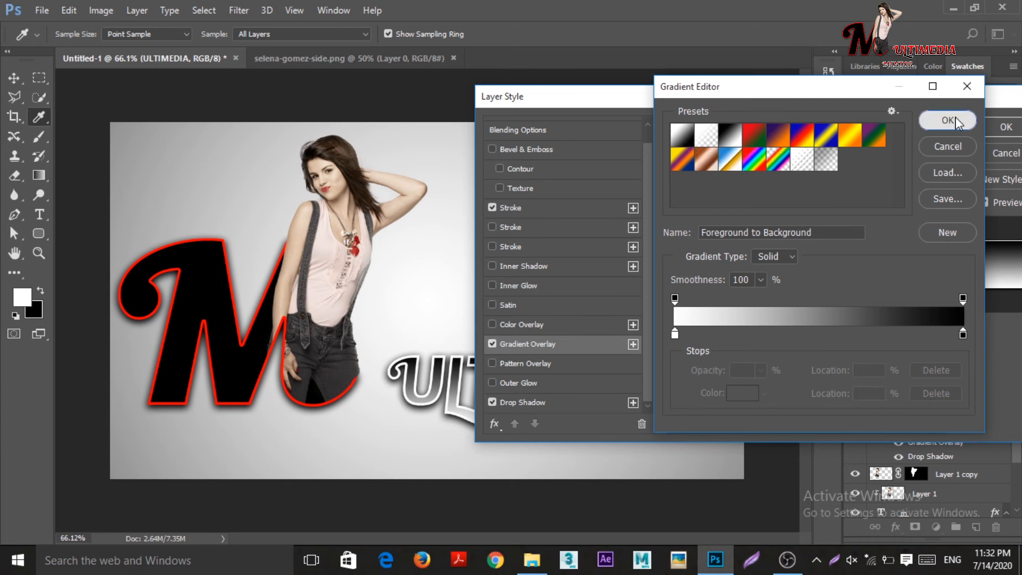
left_click(934, 121)
Recolor the text's overlay gradient to run from black (000000) at the start stop to red (ff0000) at the end stop
left_click(768, 185)
double_click(961, 335)
left_click_drag(739, 262, 815, 202)
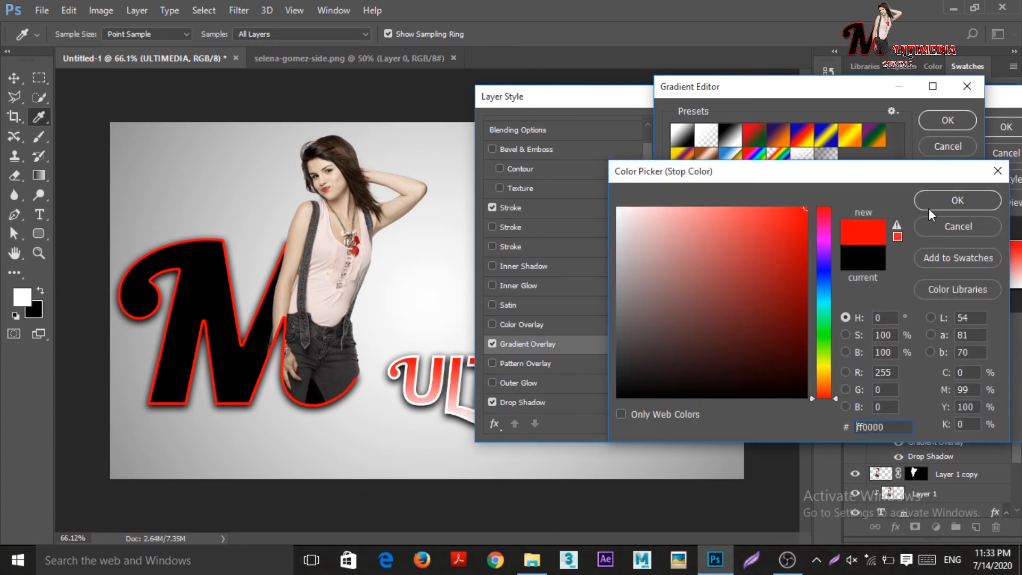
left_click(952, 201)
double_click(676, 333)
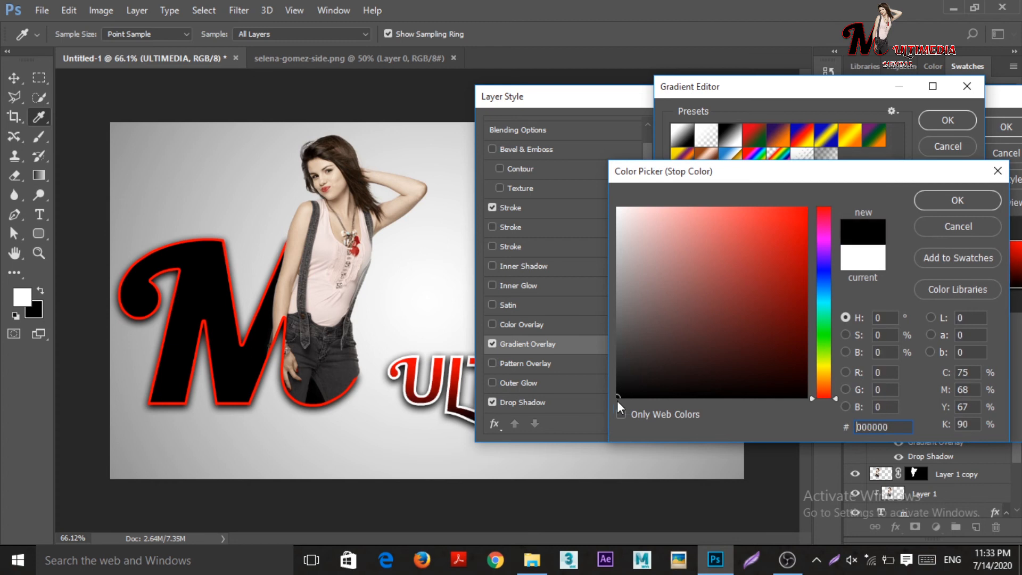
left_click(939, 201)
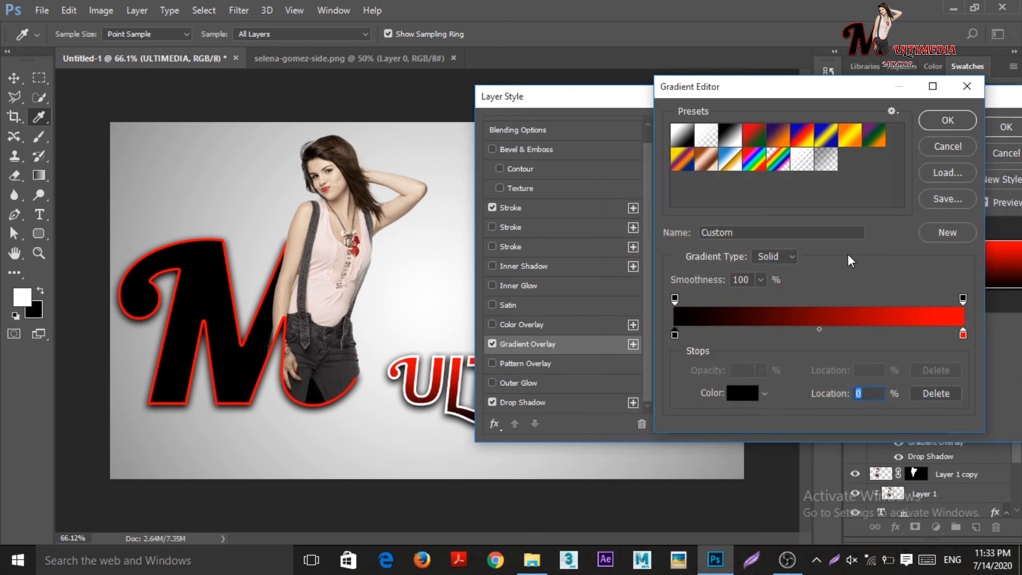
left_click(946, 120)
Set the ULTIMEDIA text's stroke size to 3 px
left_click(593, 208)
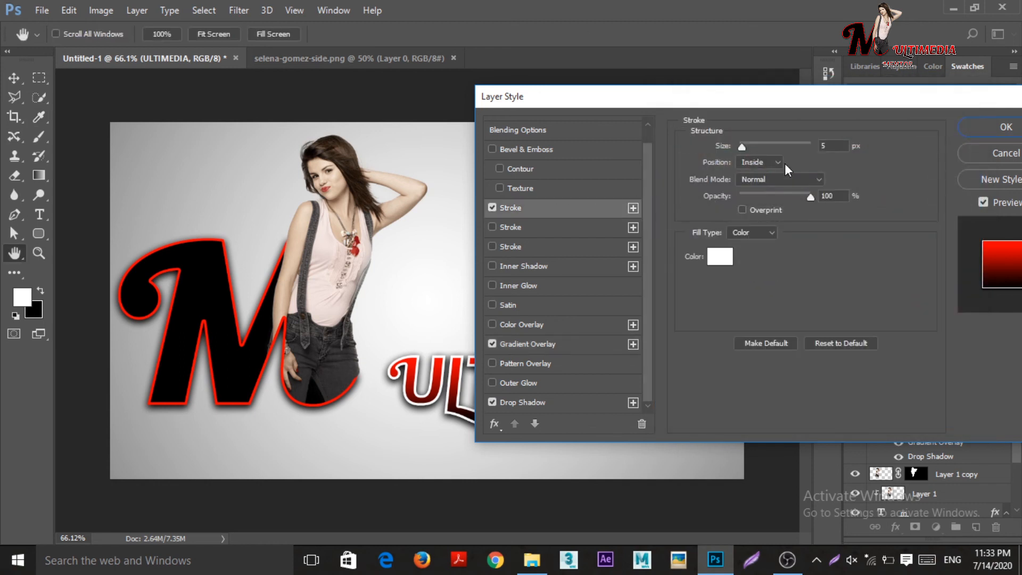
left_click(834, 142)
type("3")
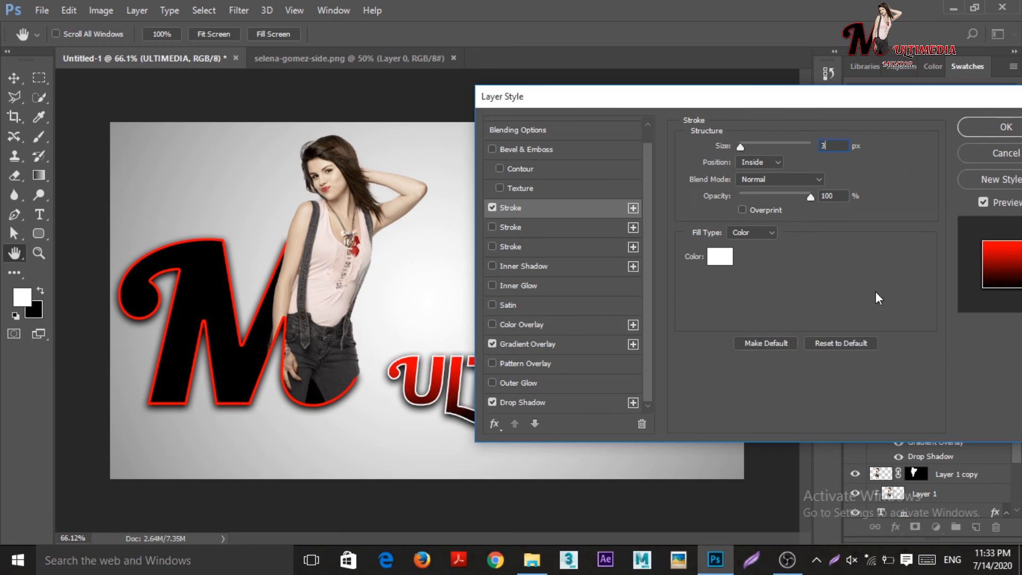
left_click(540, 208)
Reduce the ULTIMEDIA text's drop shadow to 5% spread and 9 px size
left_click(535, 401)
left_click_drag(746, 228, 745, 242)
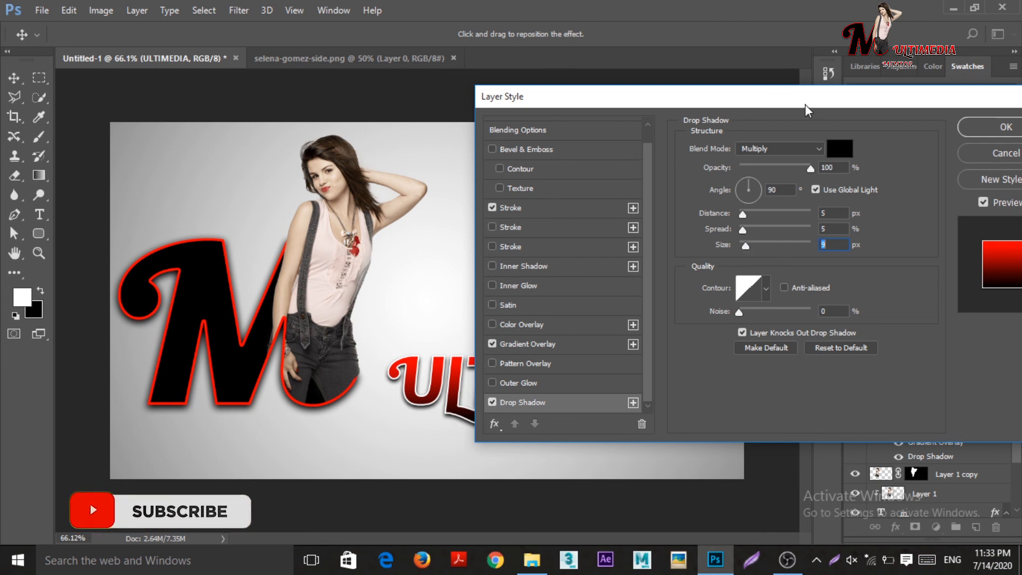
left_click_drag(805, 104, 738, 110)
left_click(679, 291)
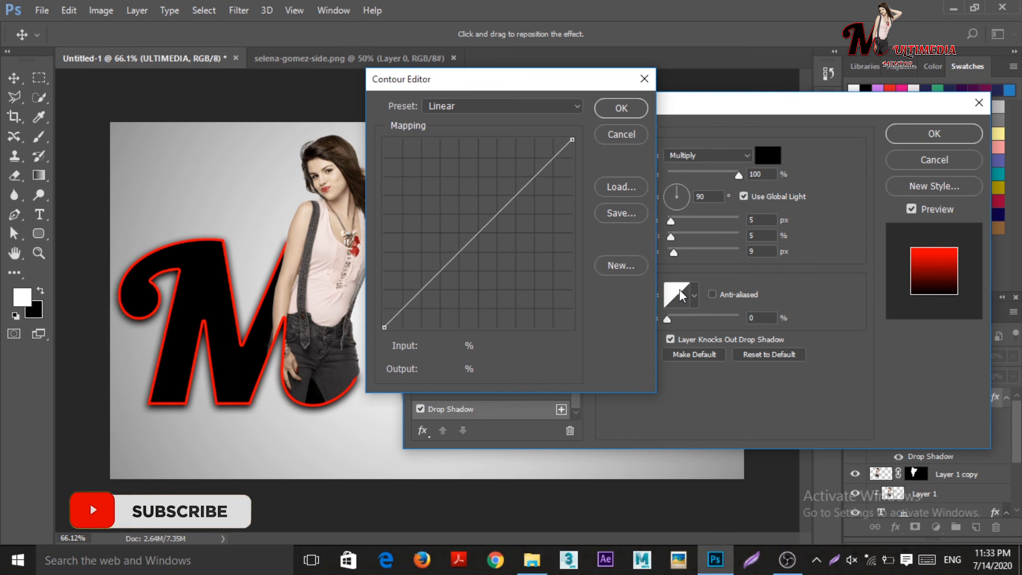
left_click(618, 108)
left_click(693, 293)
left_click(693, 294)
Apply the layer style settings to the ULTIMEDIA text
left_click_drag(661, 112, 623, 95)
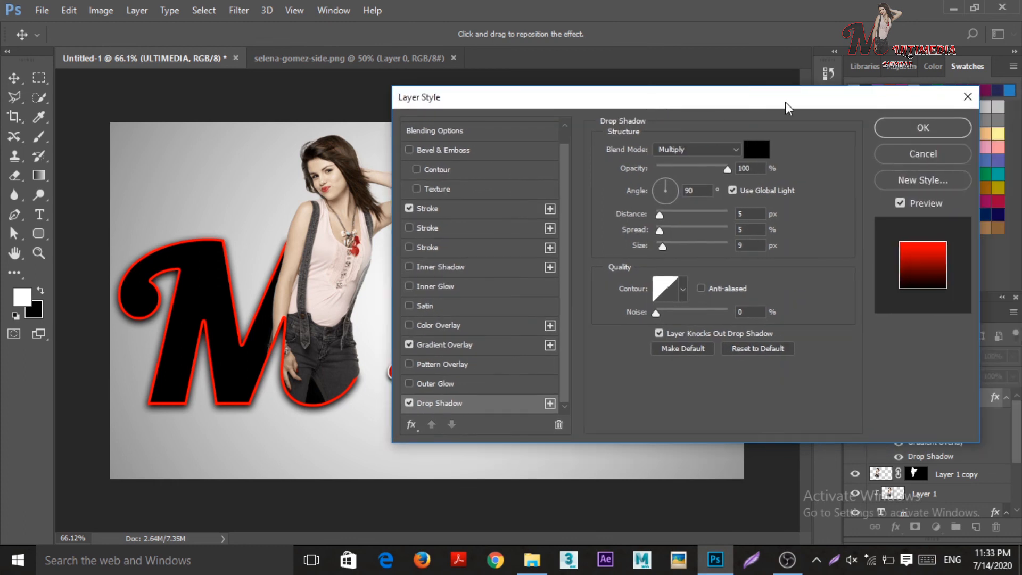
left_click(923, 127)
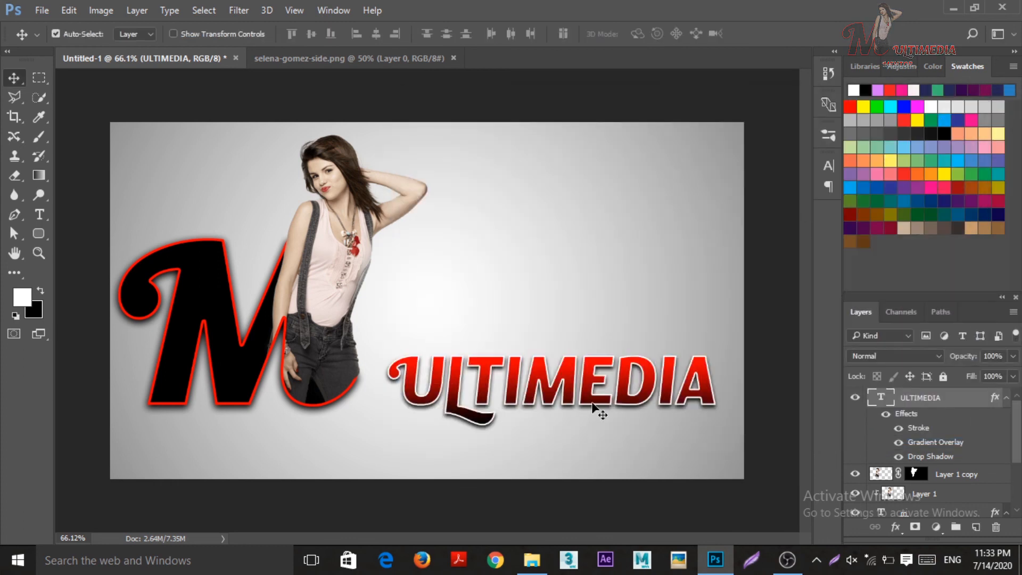